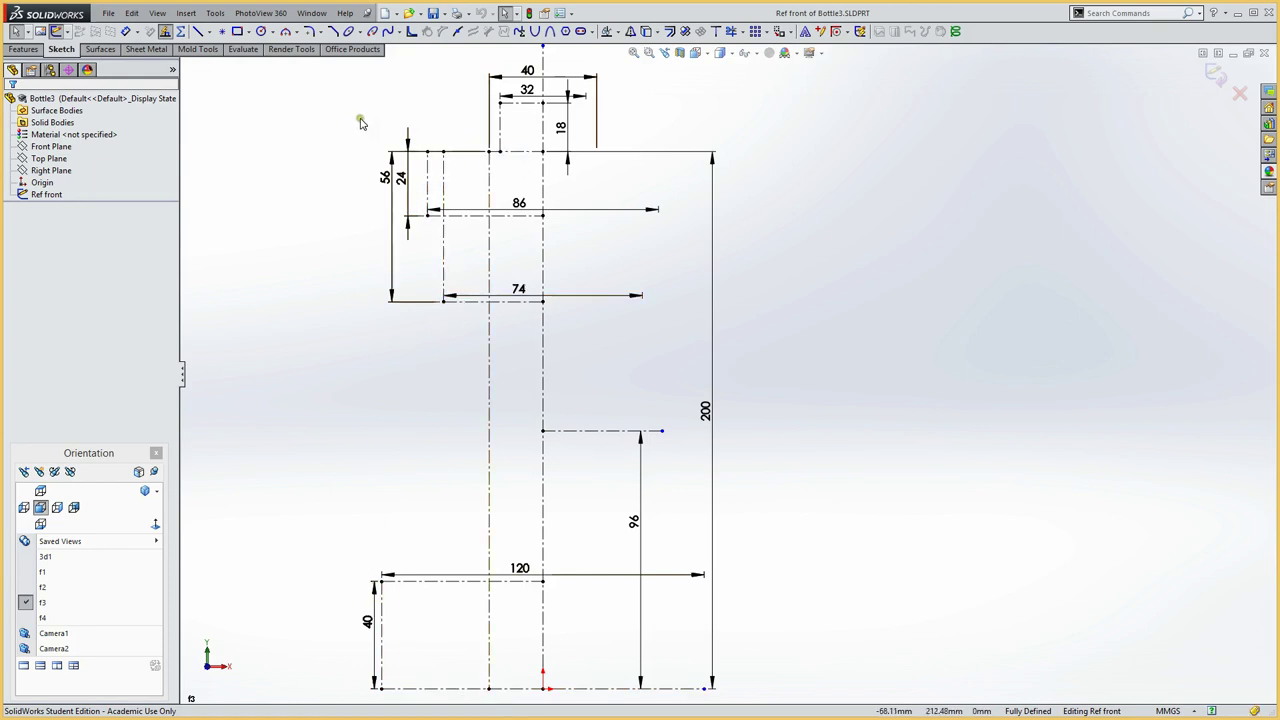
Restore the saved view f4 on the Ref front bottle sketch.
{"action": "left_click", "coordinate": [42, 618]}
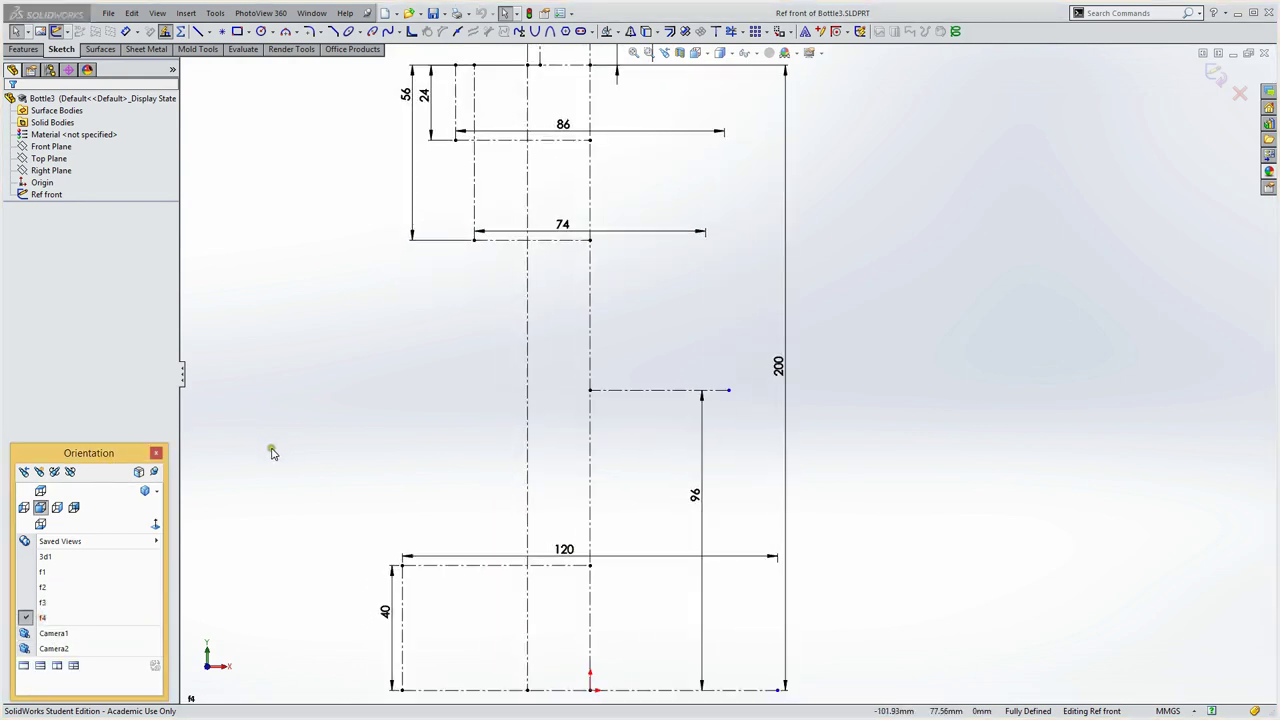
Draw a spline up the bottle's left side through base, waist and shoulder to the top line.
{"action": "key", "text": "s"}
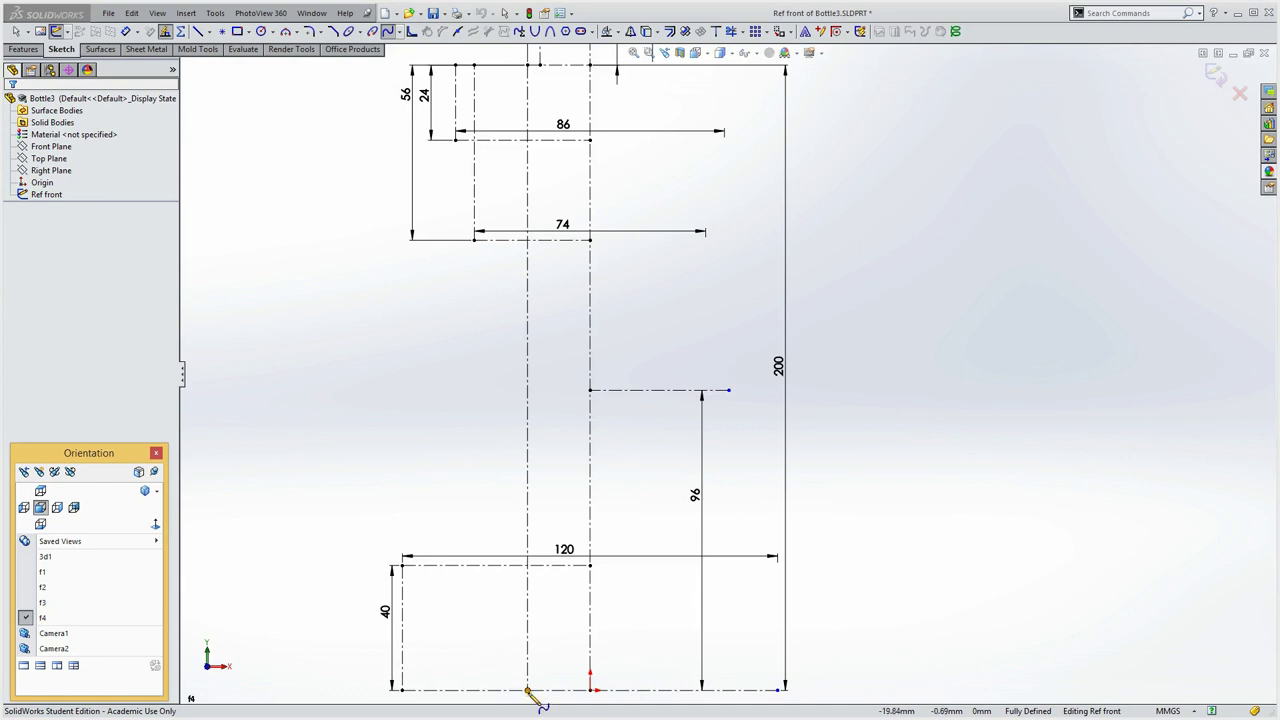
{"action": "left_click", "coordinate": [527, 690]}
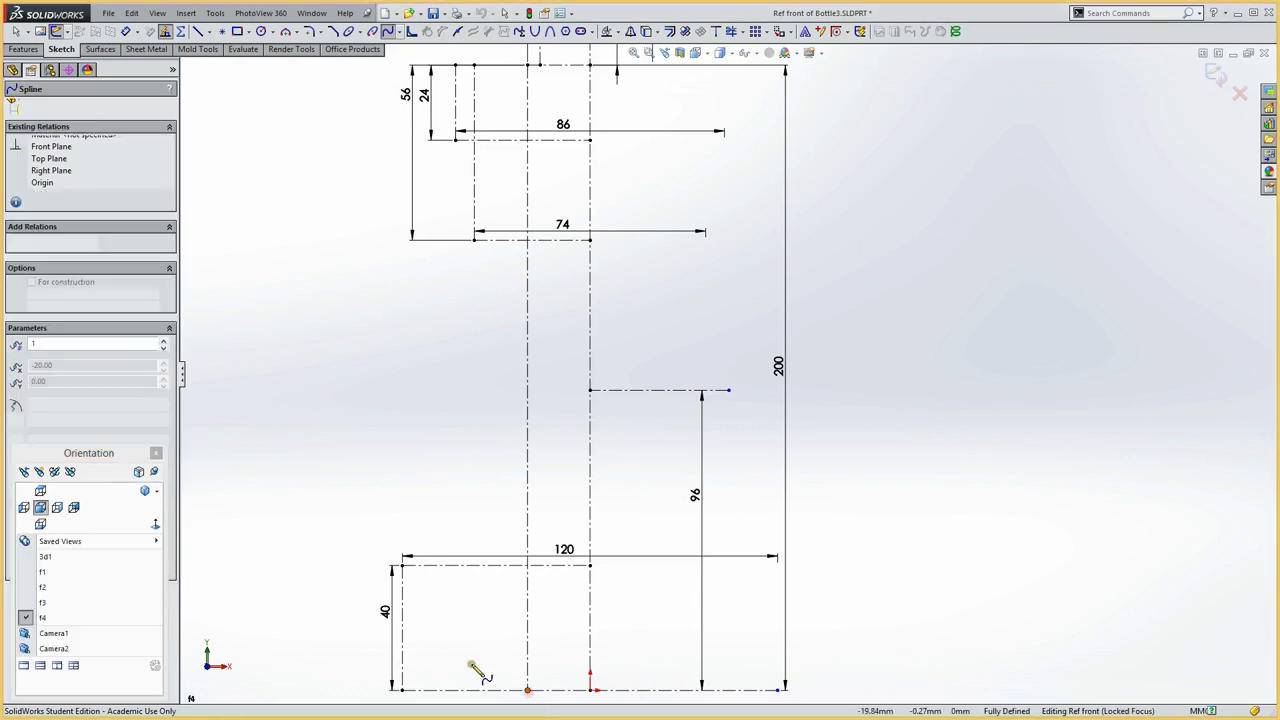
{"action": "left_click", "coordinate": [403, 542]}
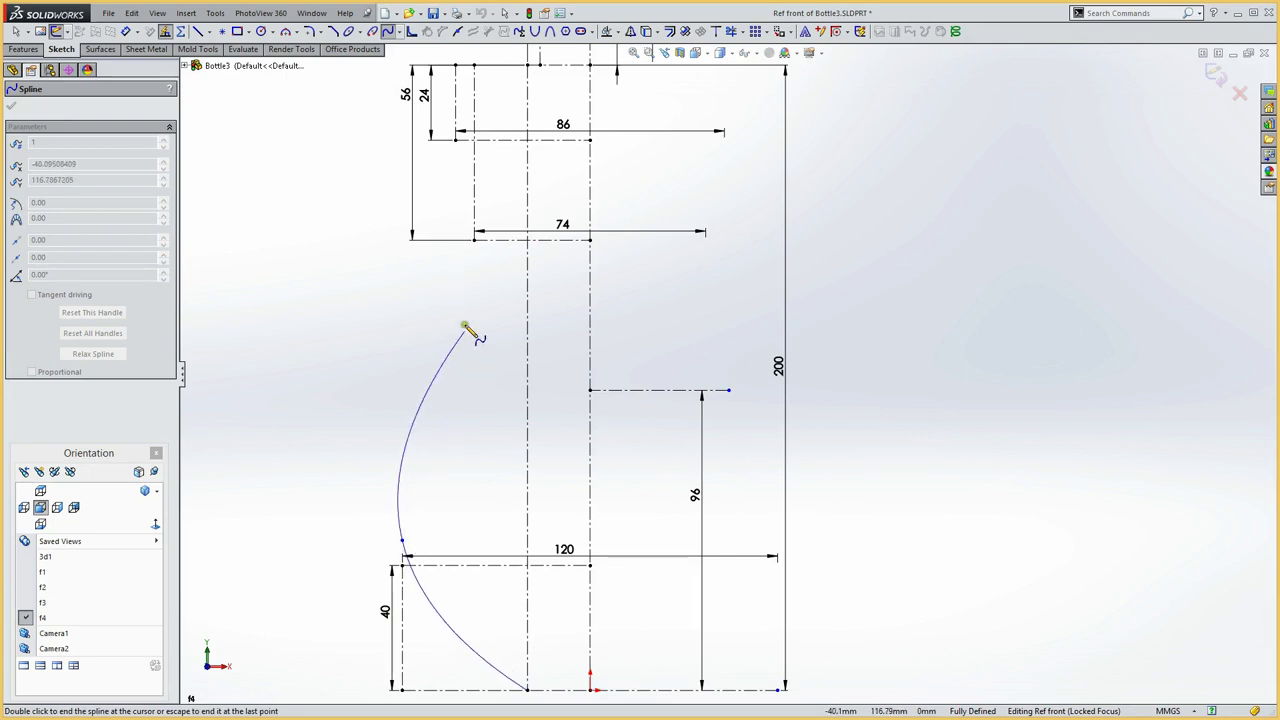
{"action": "left_click", "coordinate": [481, 272]}
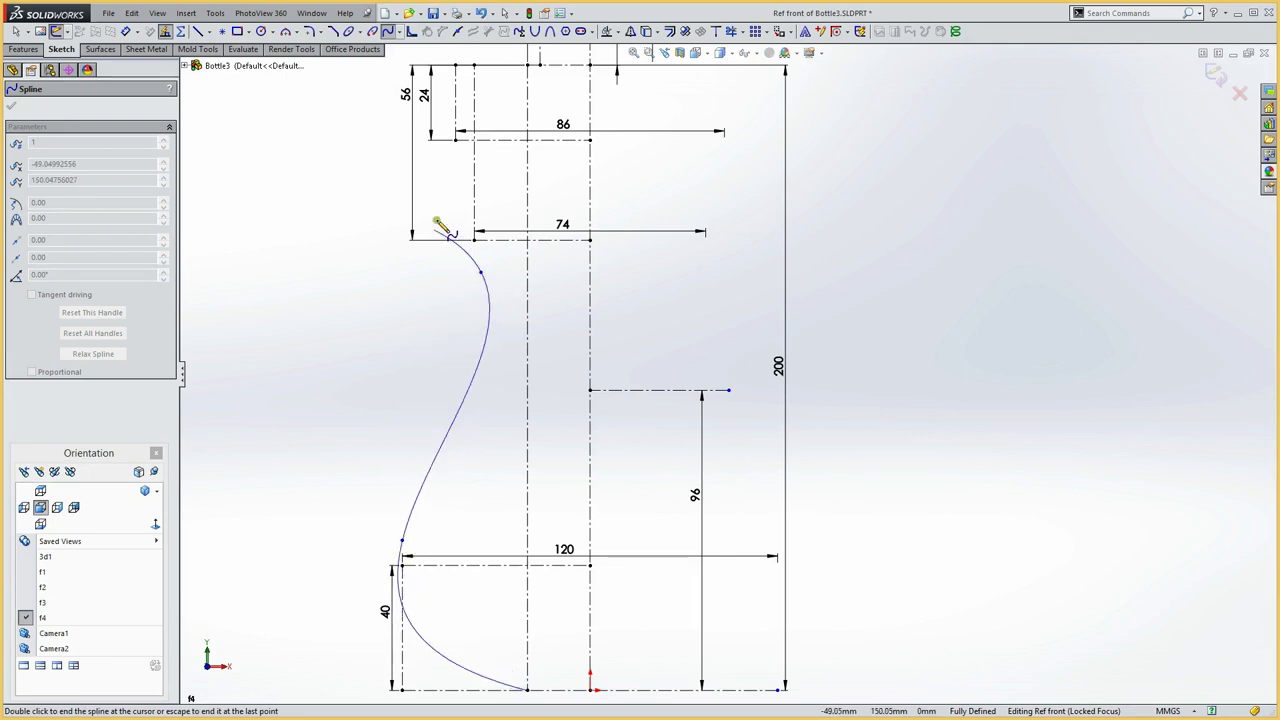
{"action": "left_click", "coordinate": [423, 164]}
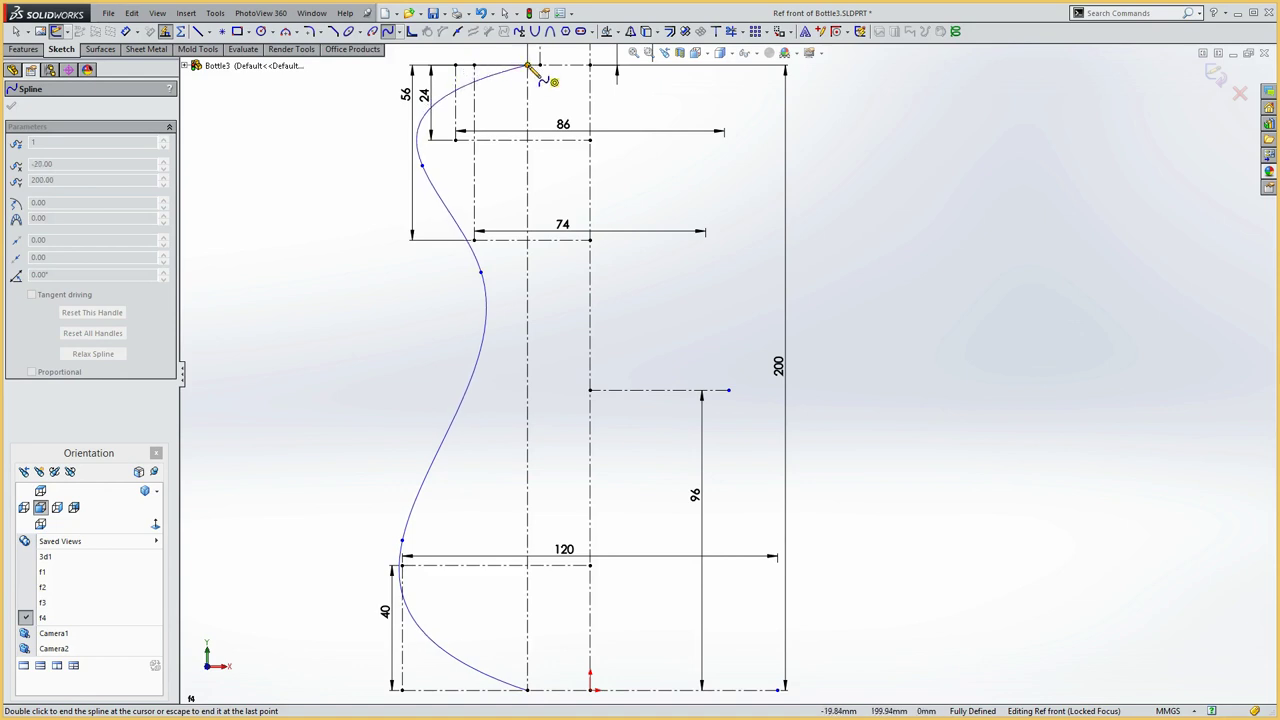
{"action": "double_click", "coordinate": [528, 65]}
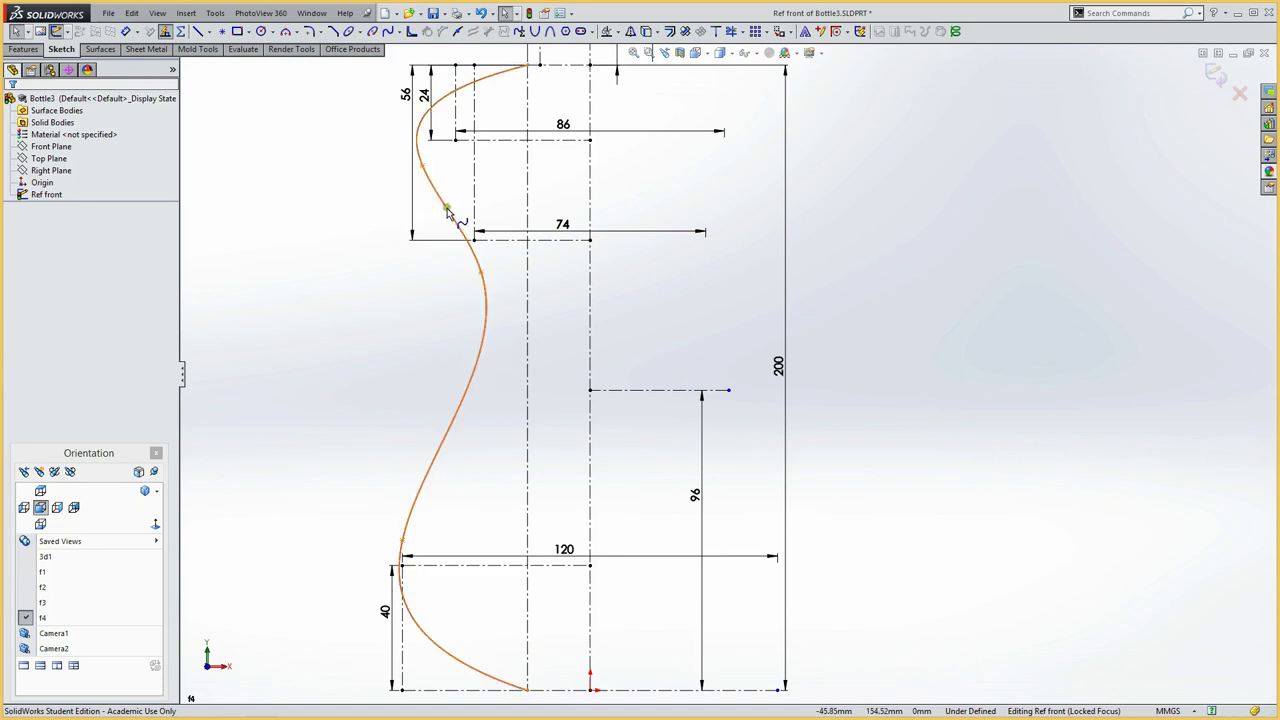
Turn on Display Control Polygon for the bottle profile spline and pick its right vertex.
{"action": "left_click", "coordinate": [471, 240]}
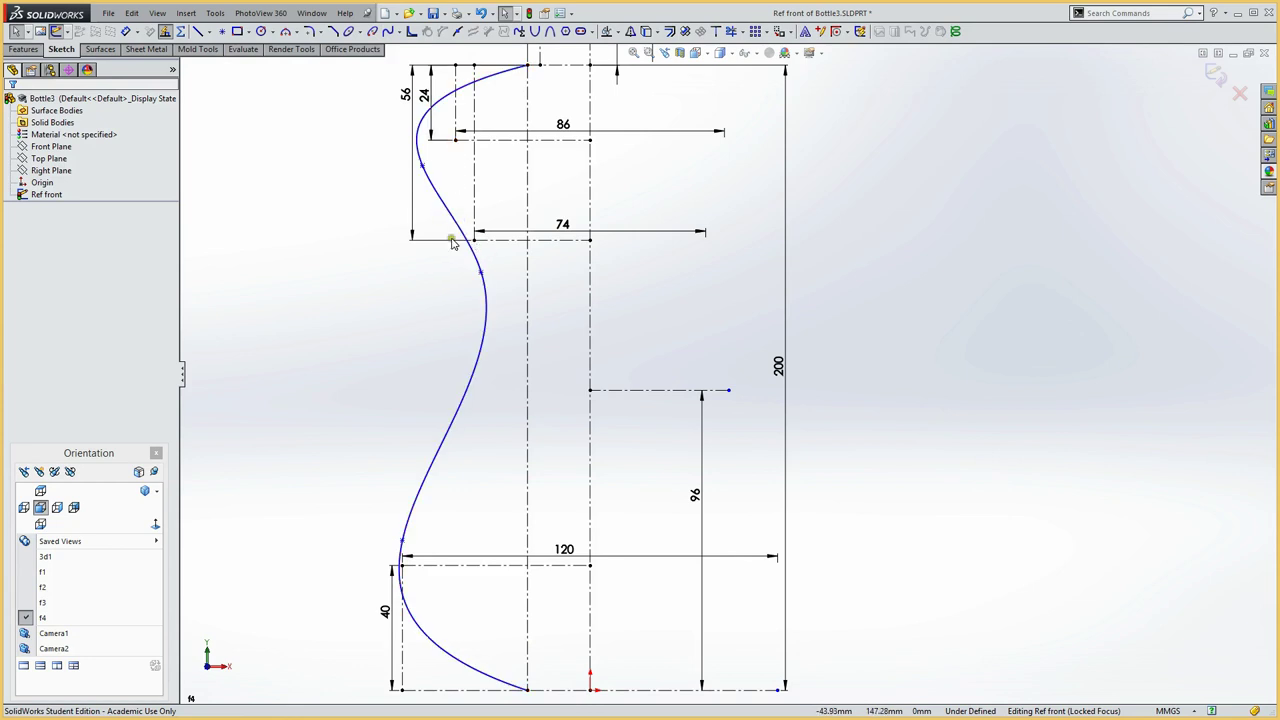
{"action": "right_click", "coordinate": [485, 340]}
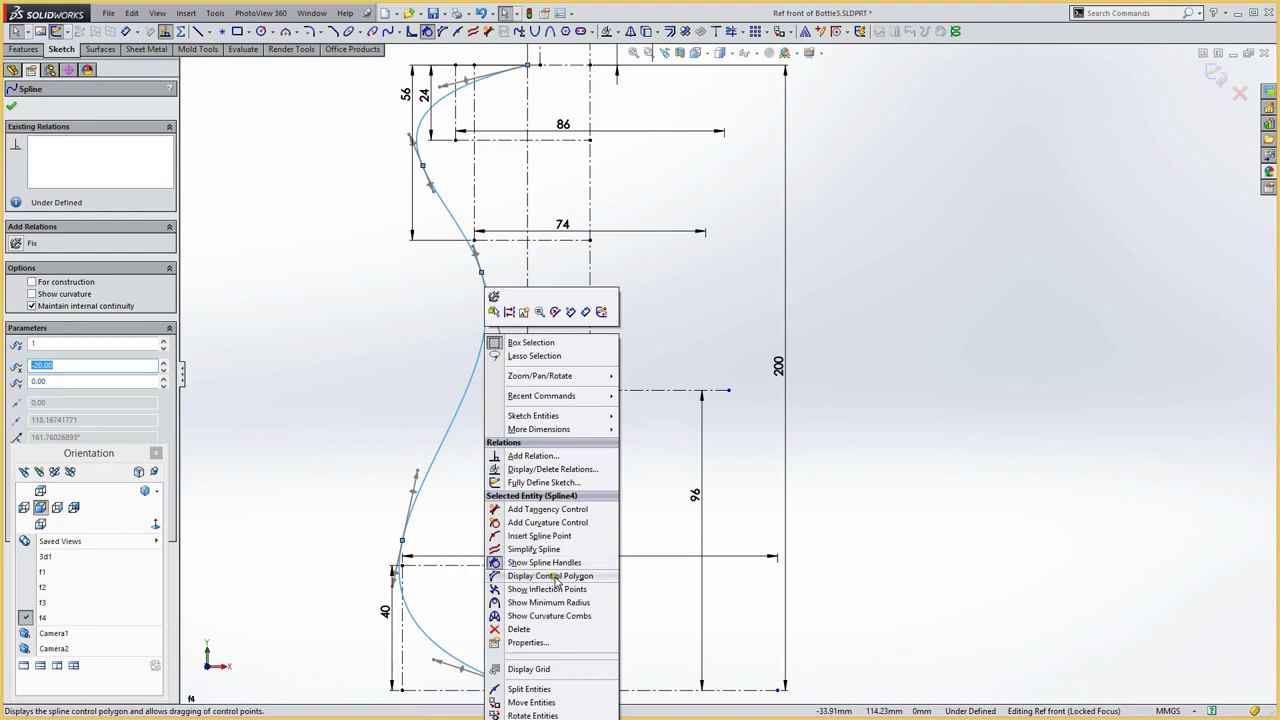
{"action": "left_click", "coordinate": [556, 577]}
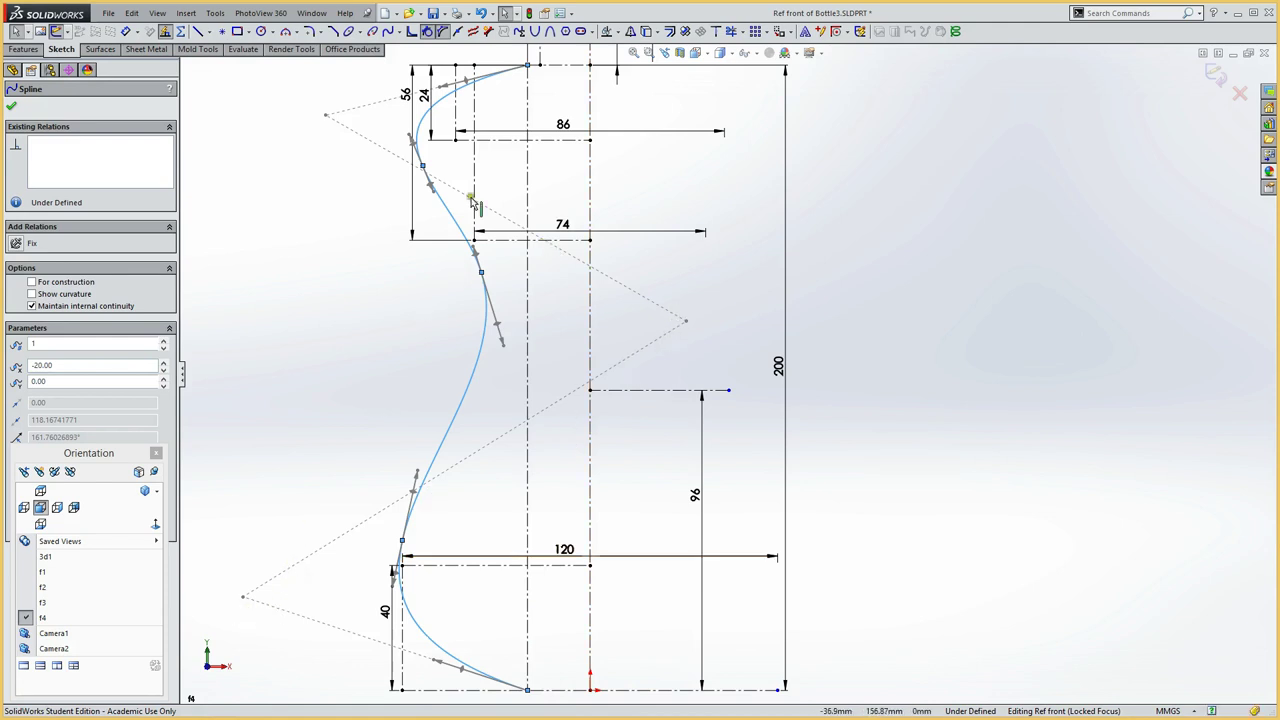
{"action": "left_click", "coordinate": [684, 322]}
Drag the control vertices to tuck the shoulder in, placing the upper vertex near -62.91, 180.75.
{"action": "left_click_drag", "start_coordinate": [684, 322], "coordinate": [653, 320]}
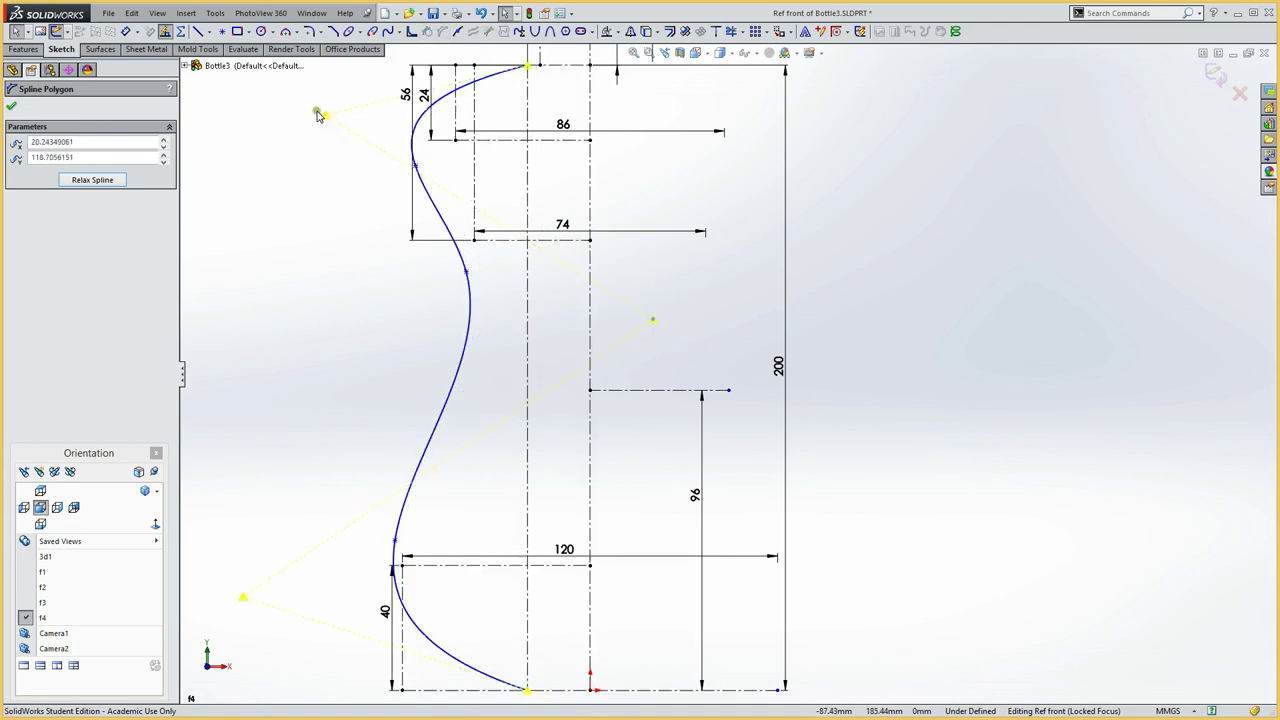
{"action": "mouse_move", "coordinate": [327, 118]}
{"action": "left_mouse_down"}
{"action": "mouse_move", "coordinate": [401, 141]}
{"action": "mouse_move", "coordinate": [399, 125]}
{"action": "left_mouse_up"}
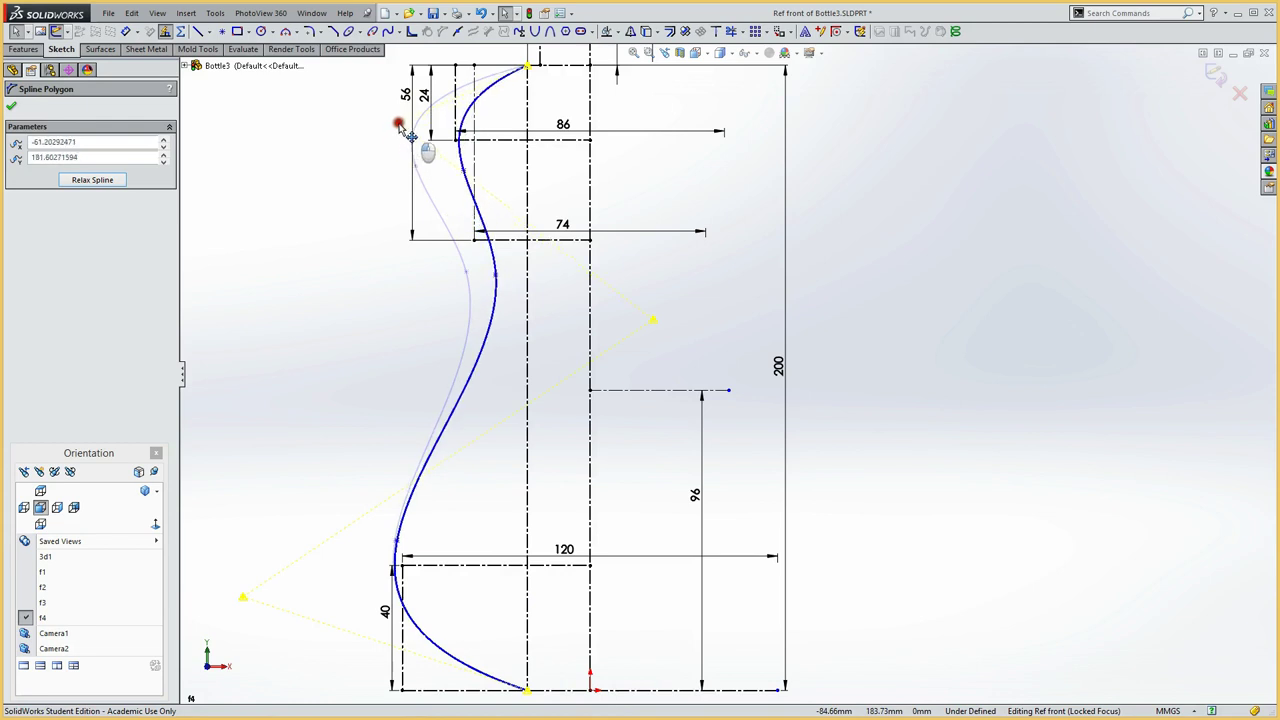
{"action": "left_click_drag", "start_coordinate": [243, 597], "coordinate": [271, 597]}
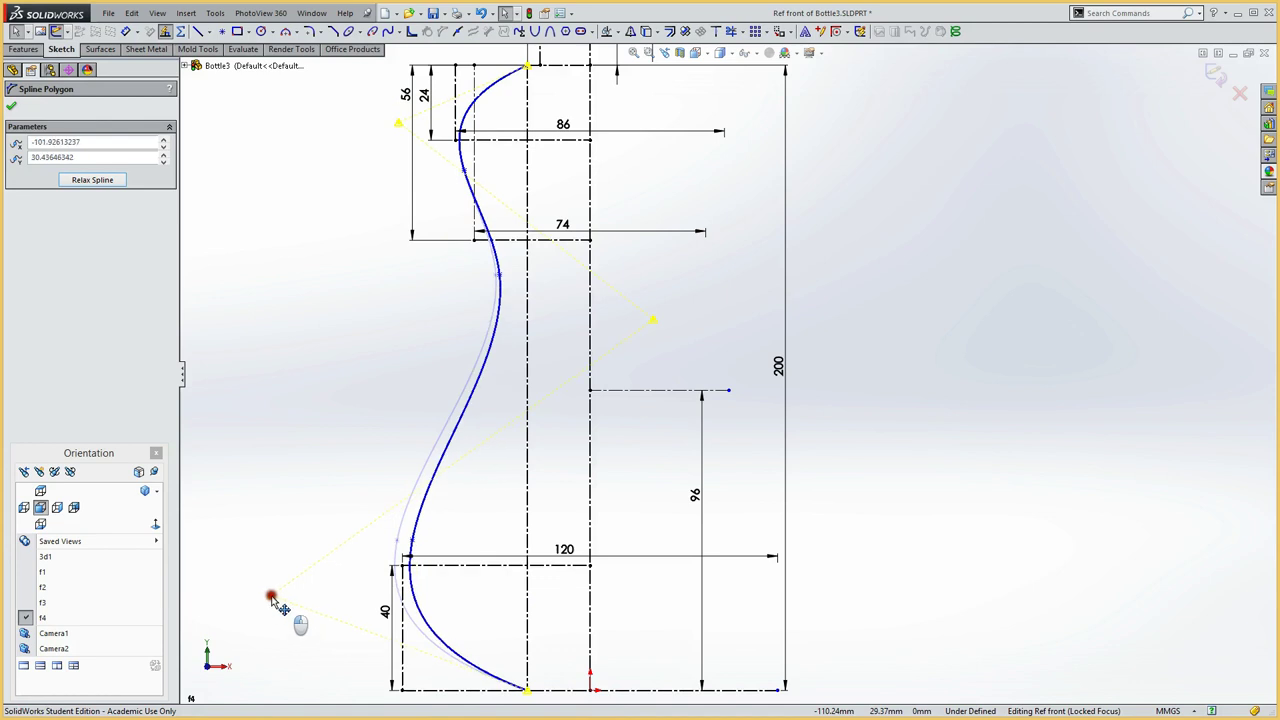
{"action": "left_click_drag", "start_coordinate": [399, 123], "coordinate": [394, 124]}
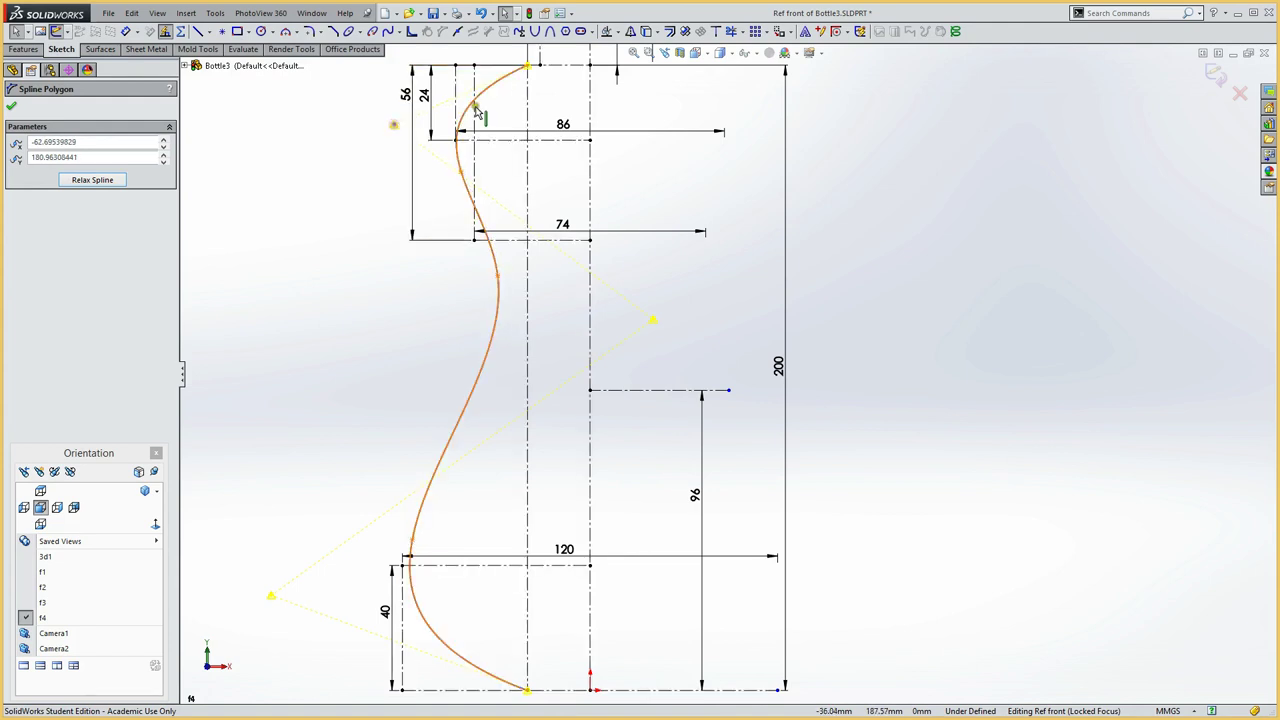
{"action": "left_click_drag", "start_coordinate": [481, 94], "coordinate": [458, 126]}
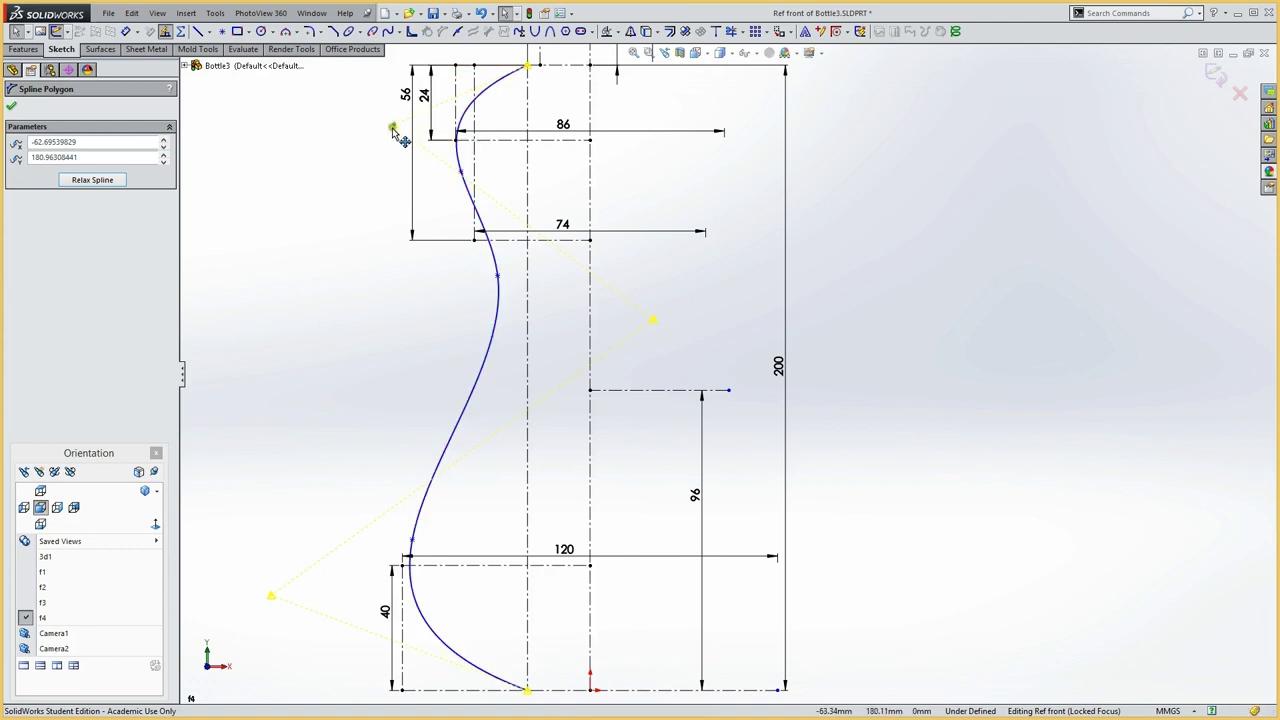
{"action": "left_click_drag", "start_coordinate": [394, 126], "coordinate": [394, 131]}
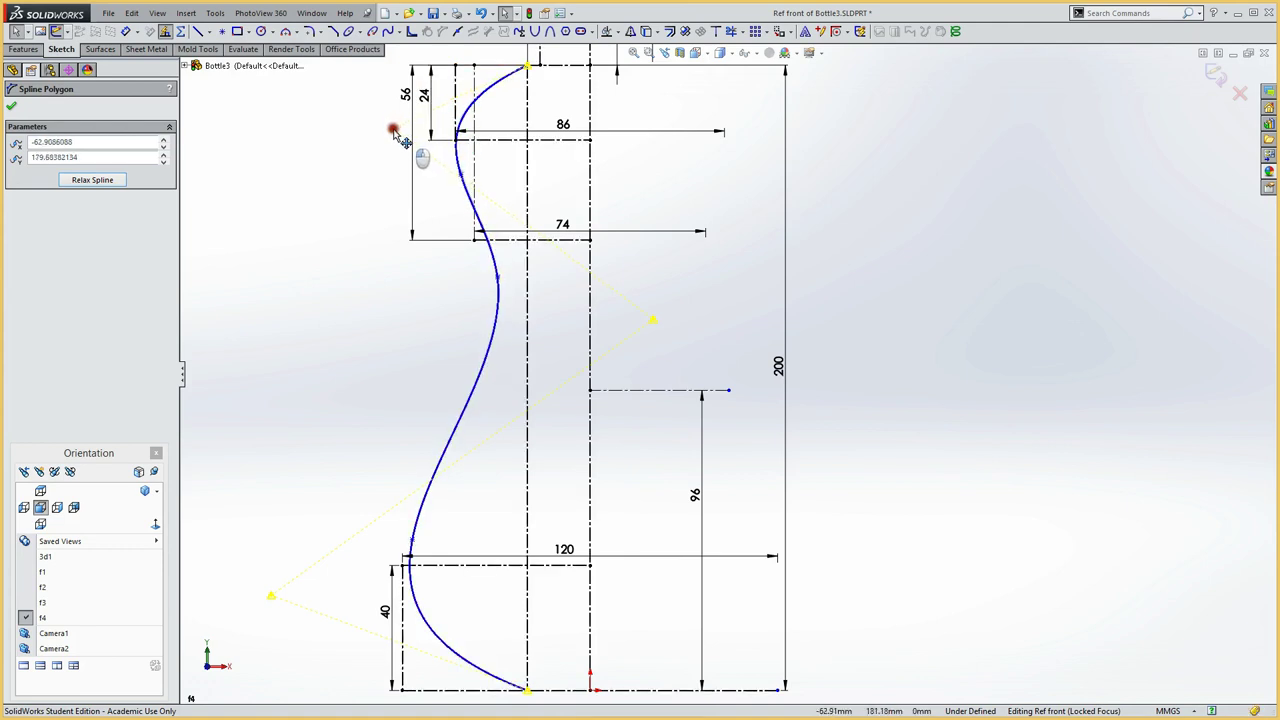
{"action": "left_click_drag", "start_coordinate": [394, 131], "coordinate": [392, 125]}
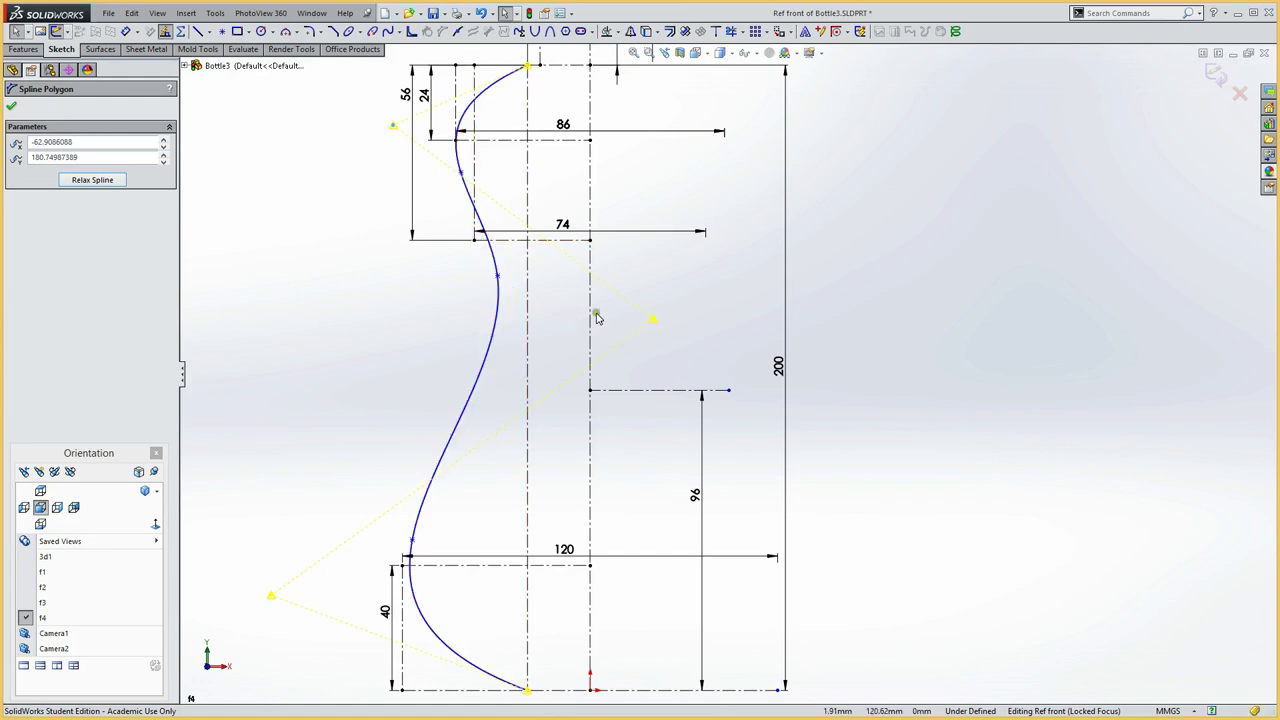
Refine the spline's control vertices, aligning the right one with the 74 dimension and tightening the neck.
{"action": "mouse_move", "coordinate": [652, 320]}
{"action": "left_mouse_down"}
{"action": "mouse_move", "coordinate": [633, 318]}
{"action": "mouse_move", "coordinate": [611, 283]}
{"action": "mouse_move", "coordinate": [601, 237]}
{"action": "left_mouse_up"}
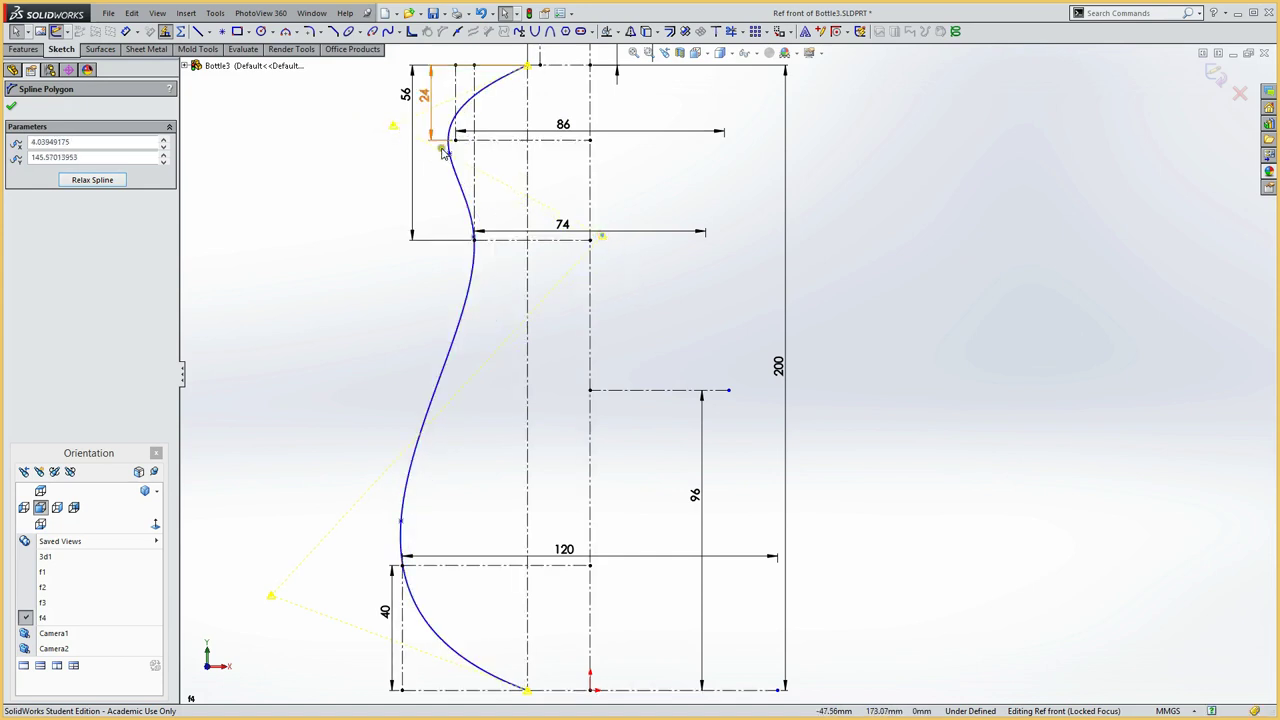
{"action": "left_click_drag", "start_coordinate": [392, 130], "coordinate": [405, 129]}
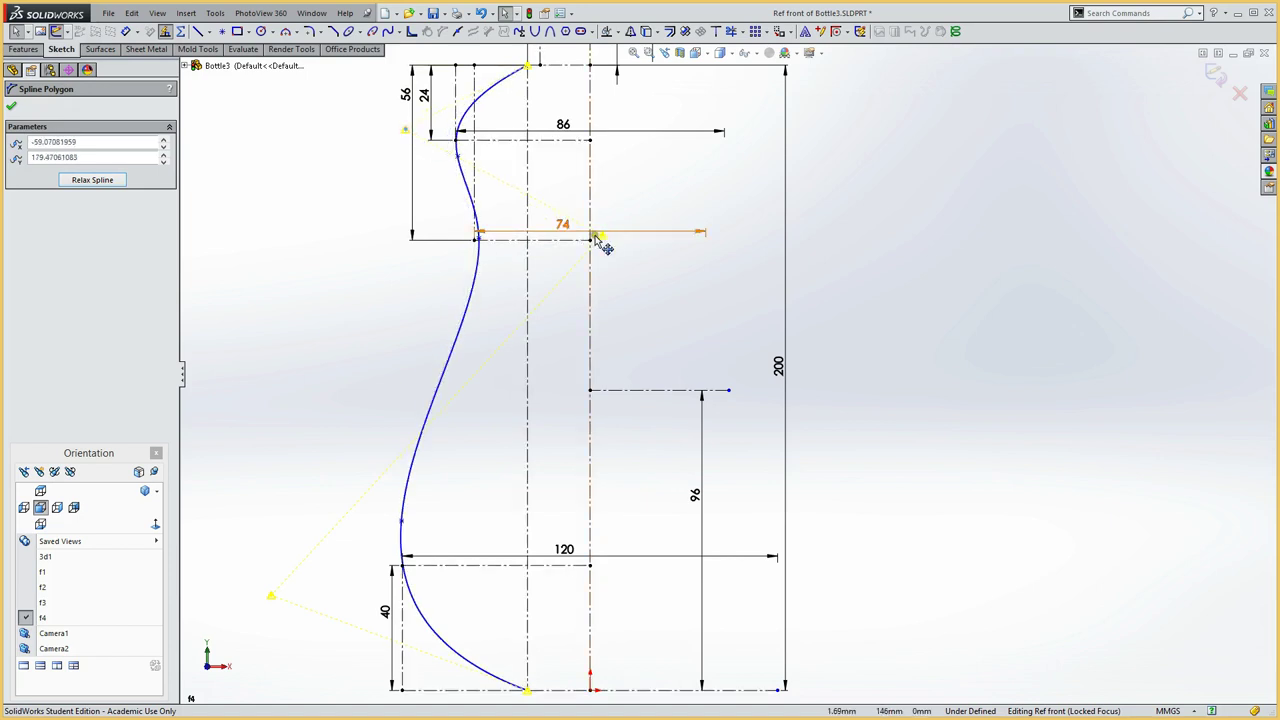
{"action": "left_click_drag", "start_coordinate": [601, 238], "coordinate": [592, 240]}
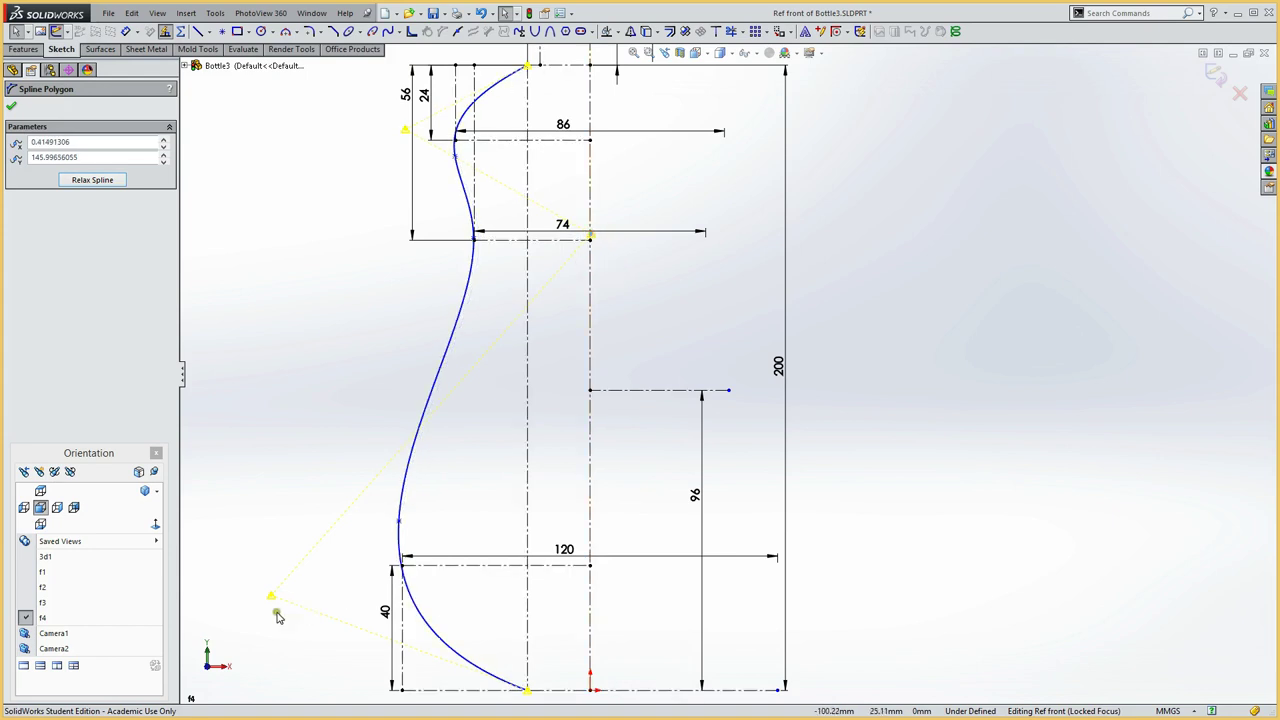
{"action": "left_click_drag", "start_coordinate": [272, 598], "coordinate": [279, 653]}
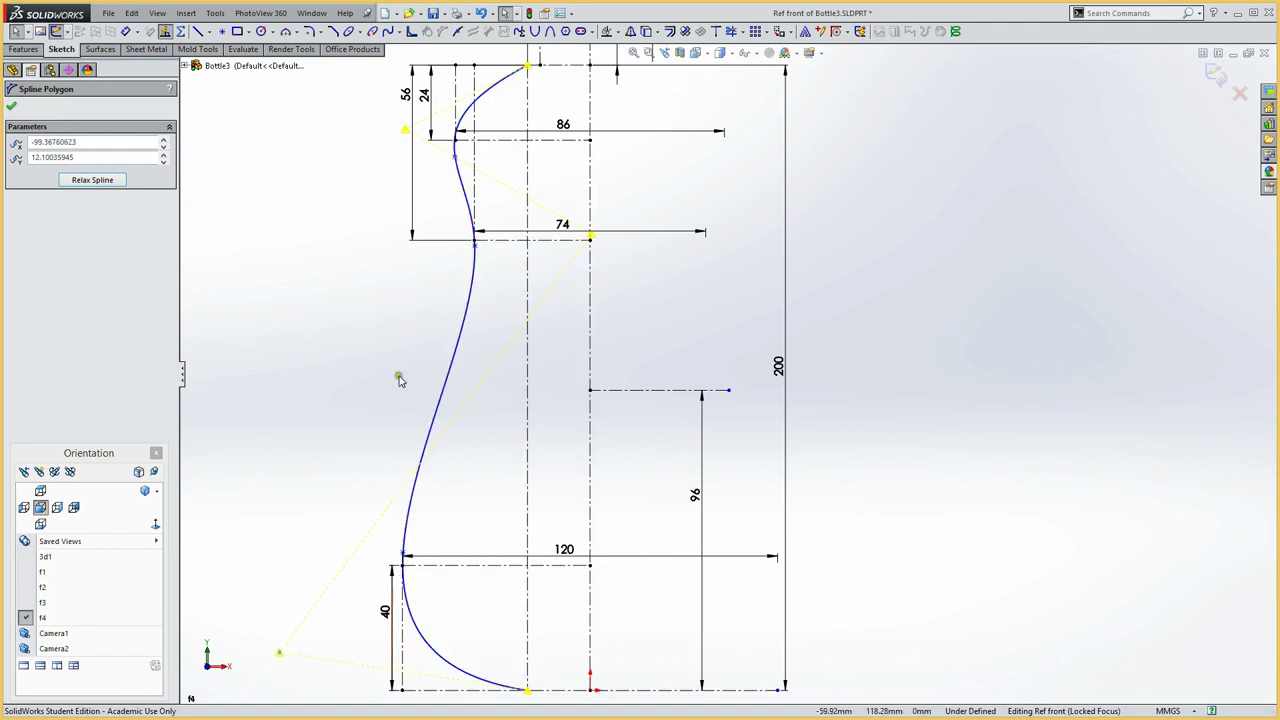
{"action": "left_click", "coordinate": [591, 236]}
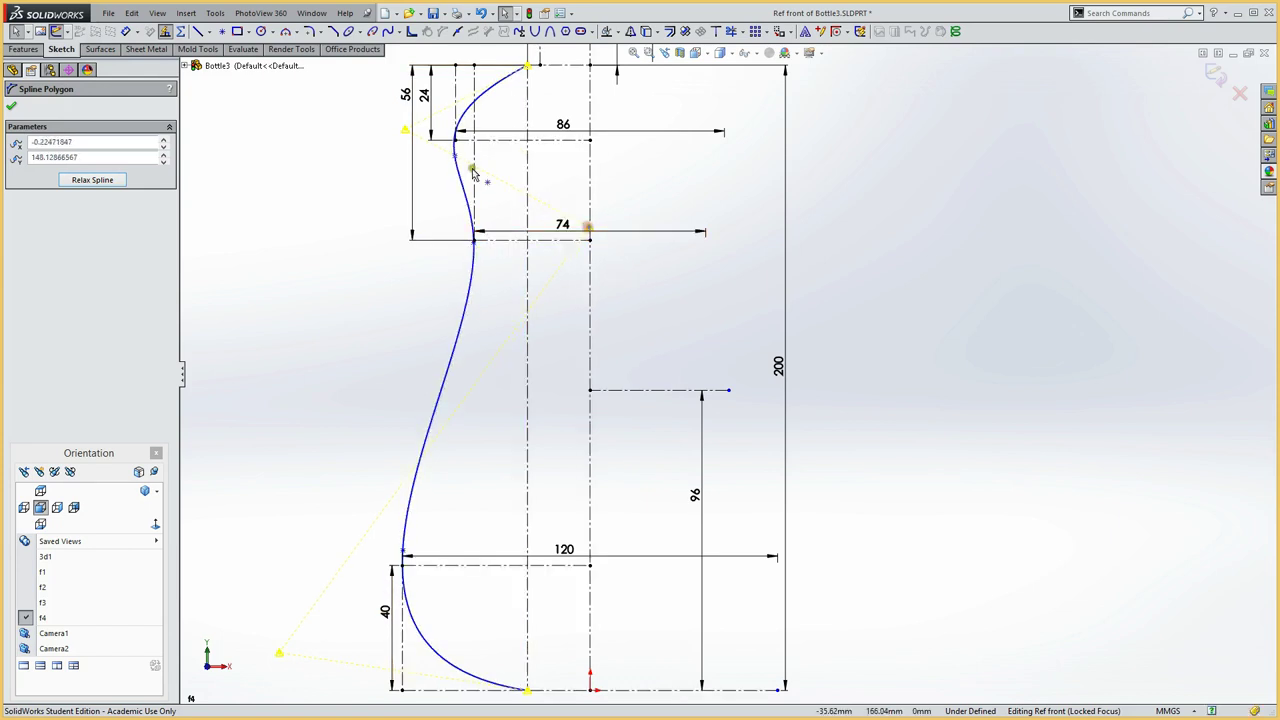
{"action": "left_click", "coordinate": [408, 130]}
{"action": "left_click_drag", "start_coordinate": [409, 133], "coordinate": [407, 133]}
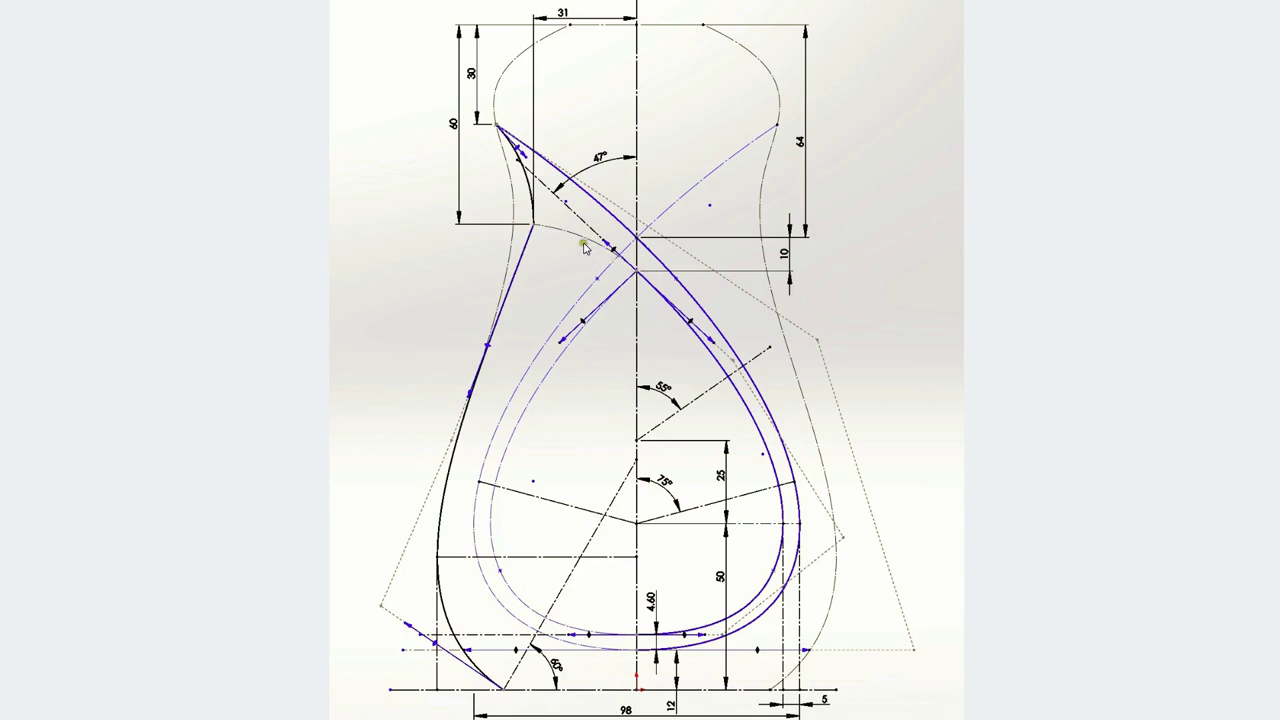
{"action": "left_click", "coordinate": [532, 228]}
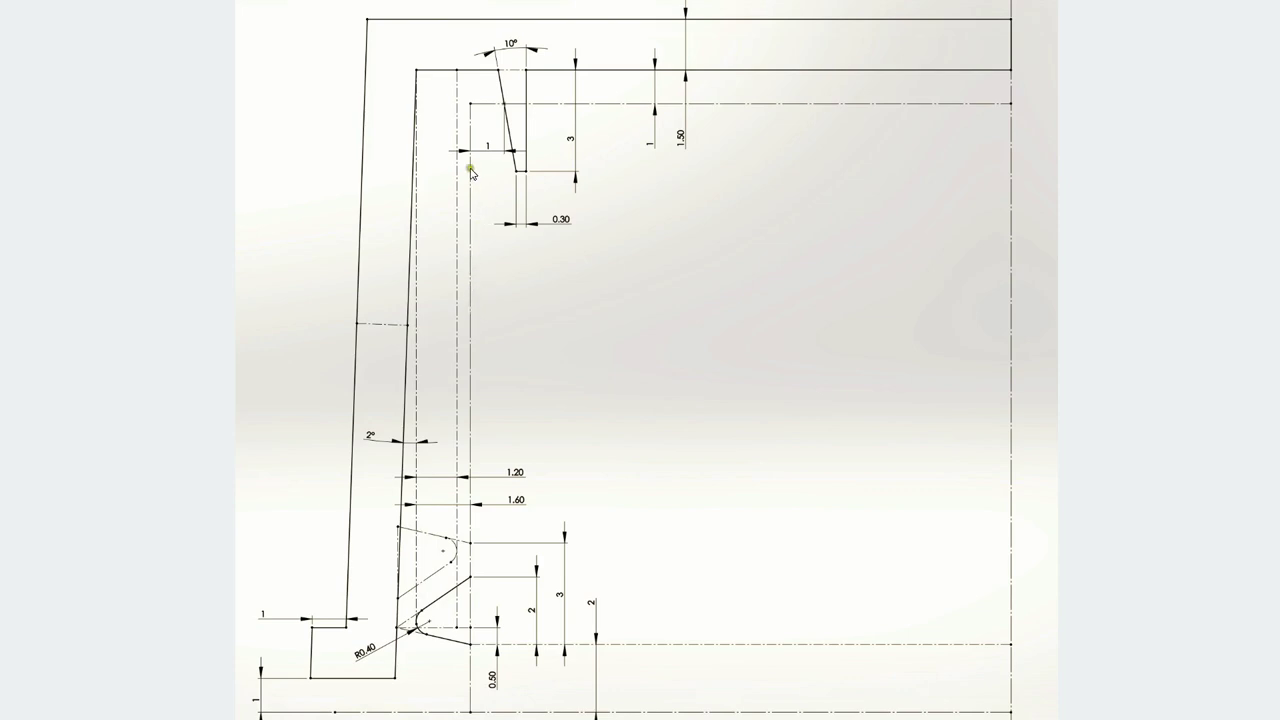
Extend the upper centerline left to meet the profile point.
{"action": "left_click", "coordinate": [468, 105]}
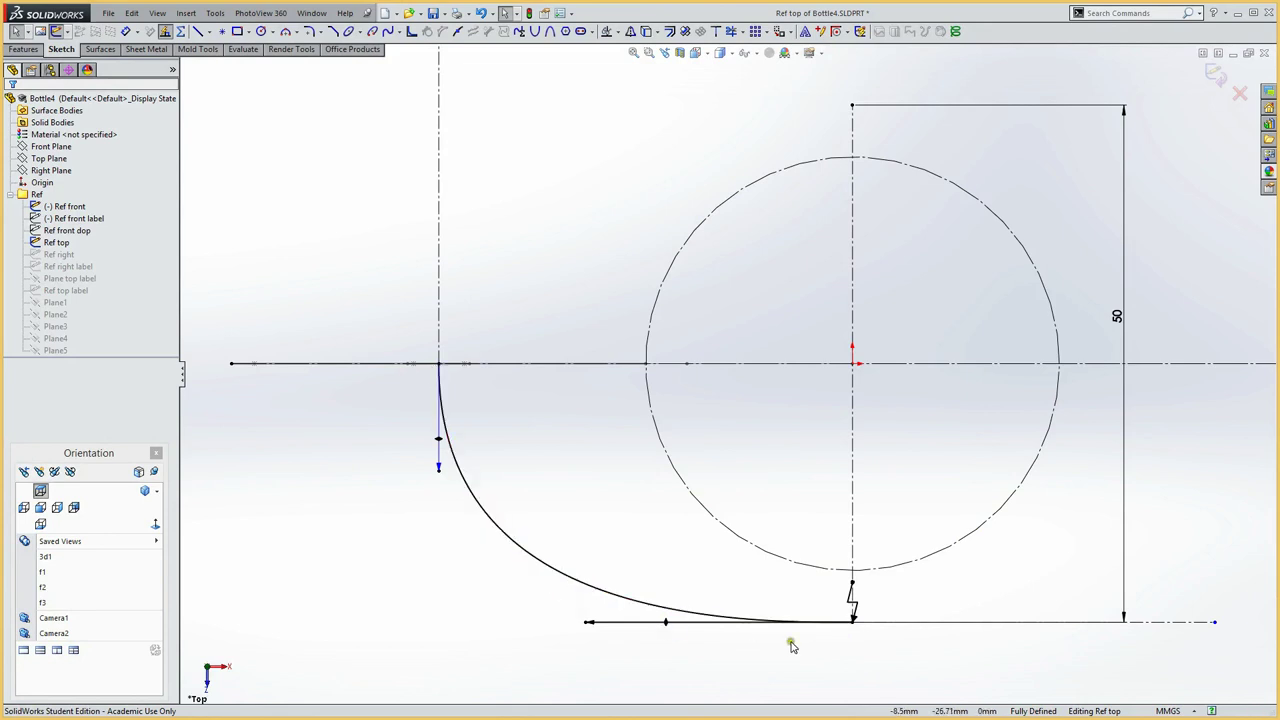
Orbit the Ref top and front sketches in 3D, then return to the Top view.
{"action": "key", "text": "Up"}
{"action": "key", "text": "Up"}
{"action": "key", "text": "Up"}
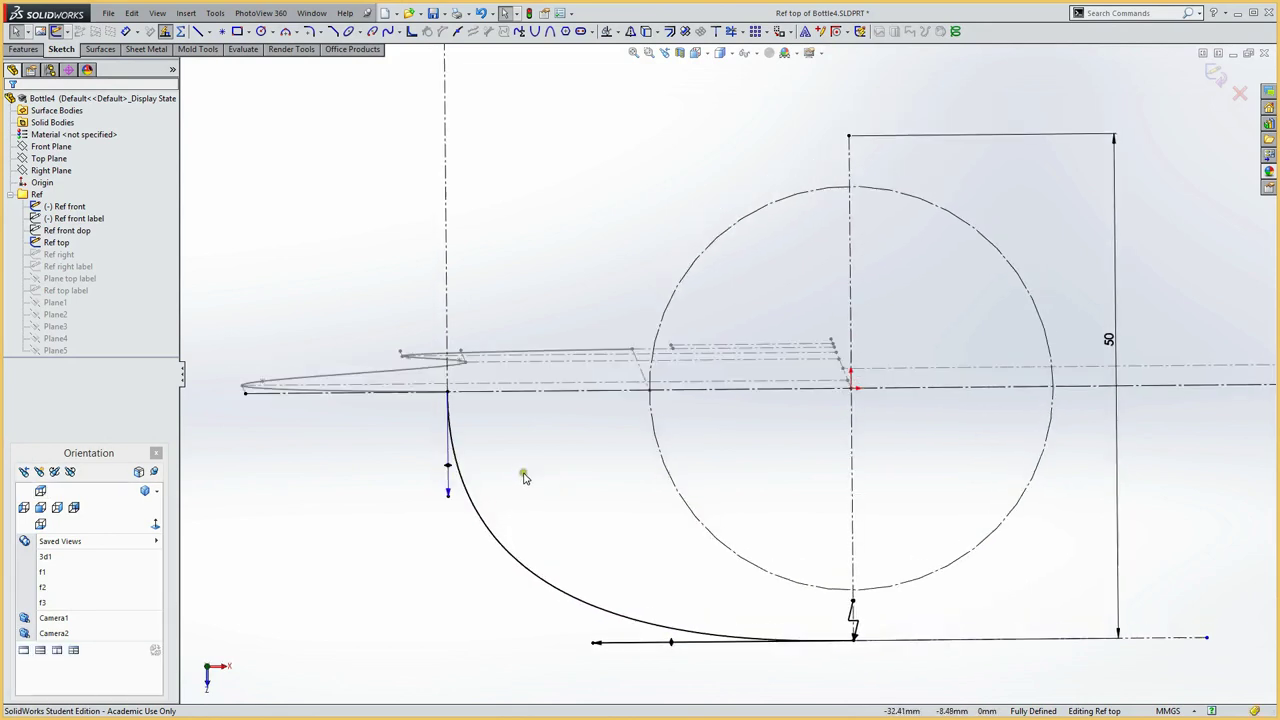
{"action": "key", "text": "Up"}
{"action": "key", "text": "Up"}
{"action": "key", "text": "Up"}
{"action": "key", "text": "Up"}
{"action": "key", "text": "Up"}
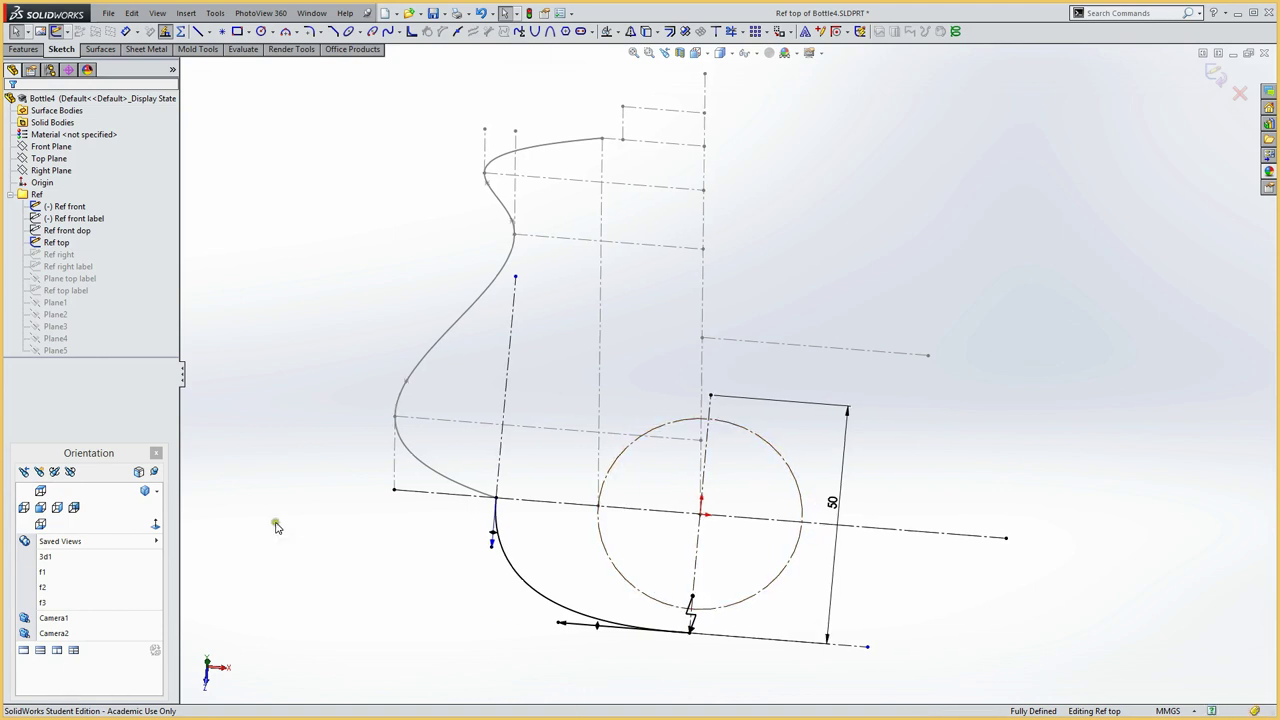
{"action": "left_click", "coordinate": [40, 490]}
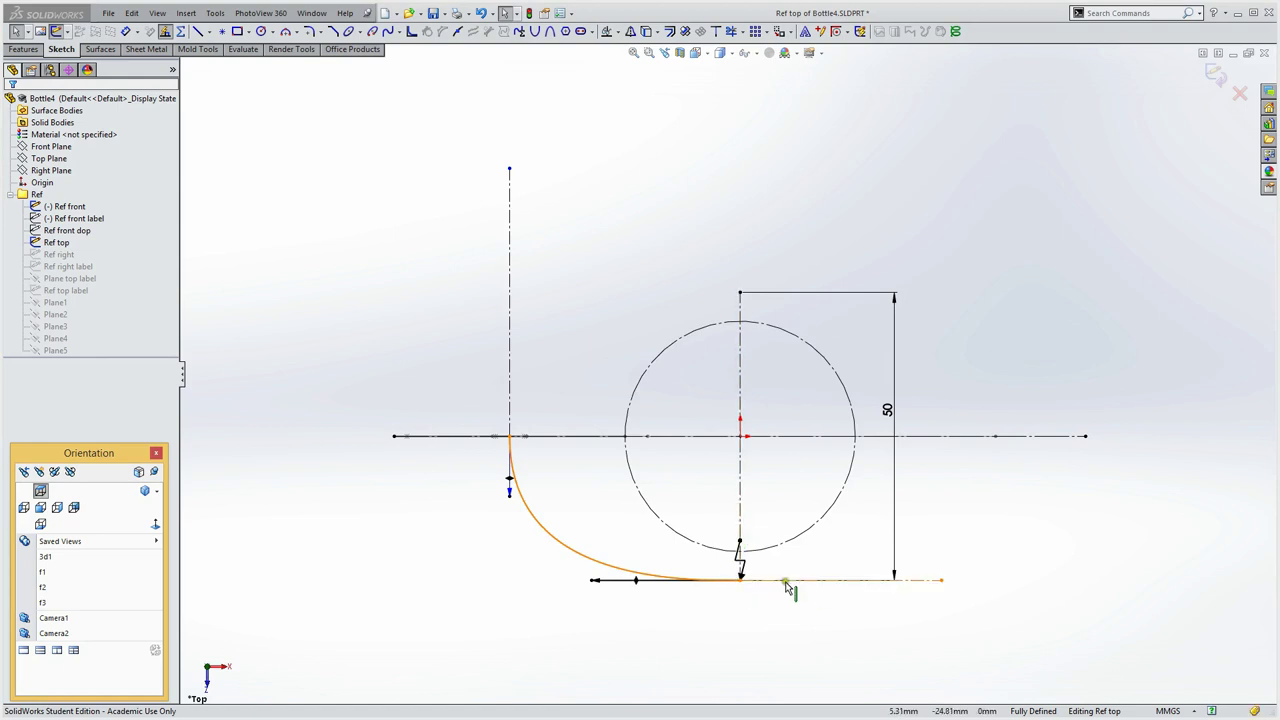
Snap the top sketch's arc end onto the horizontal construction line as Coincident.
{"action": "left_click_drag", "start_coordinate": [509, 450], "coordinate": [509, 438]}
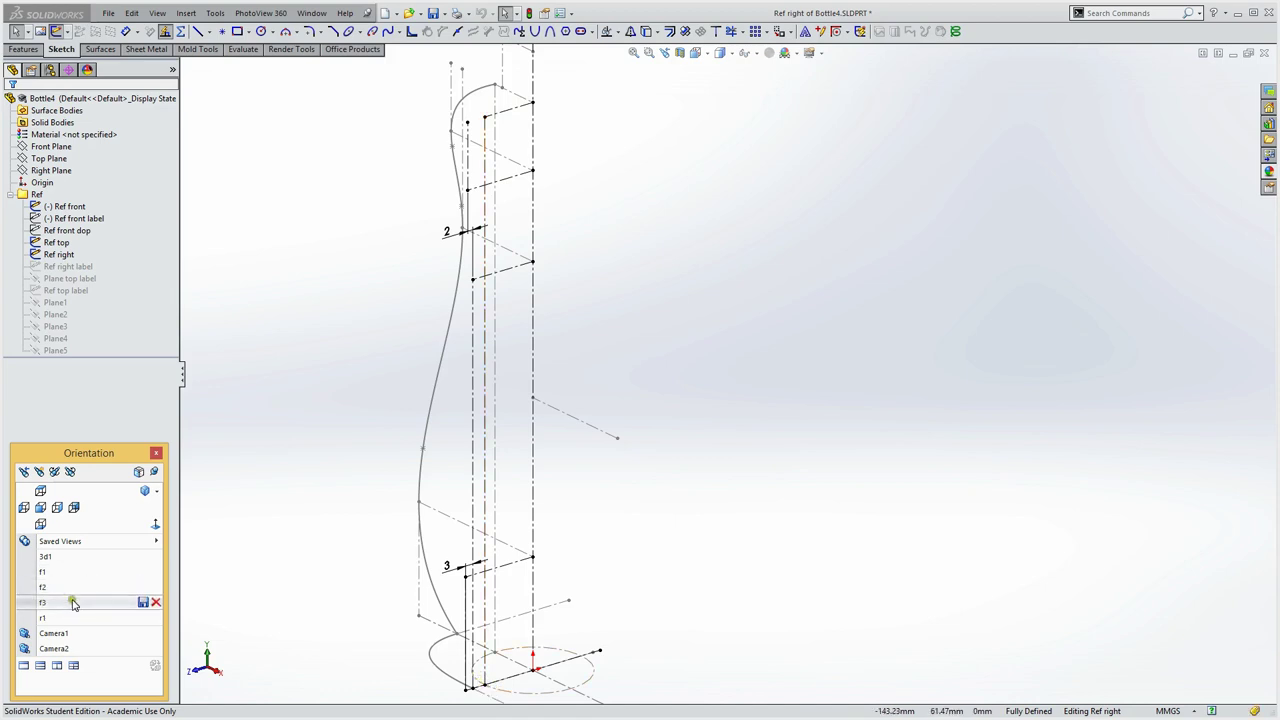
Switch to the saved r1 view facing the Ref right sketch.
{"action": "left_click", "coordinate": [42, 617]}
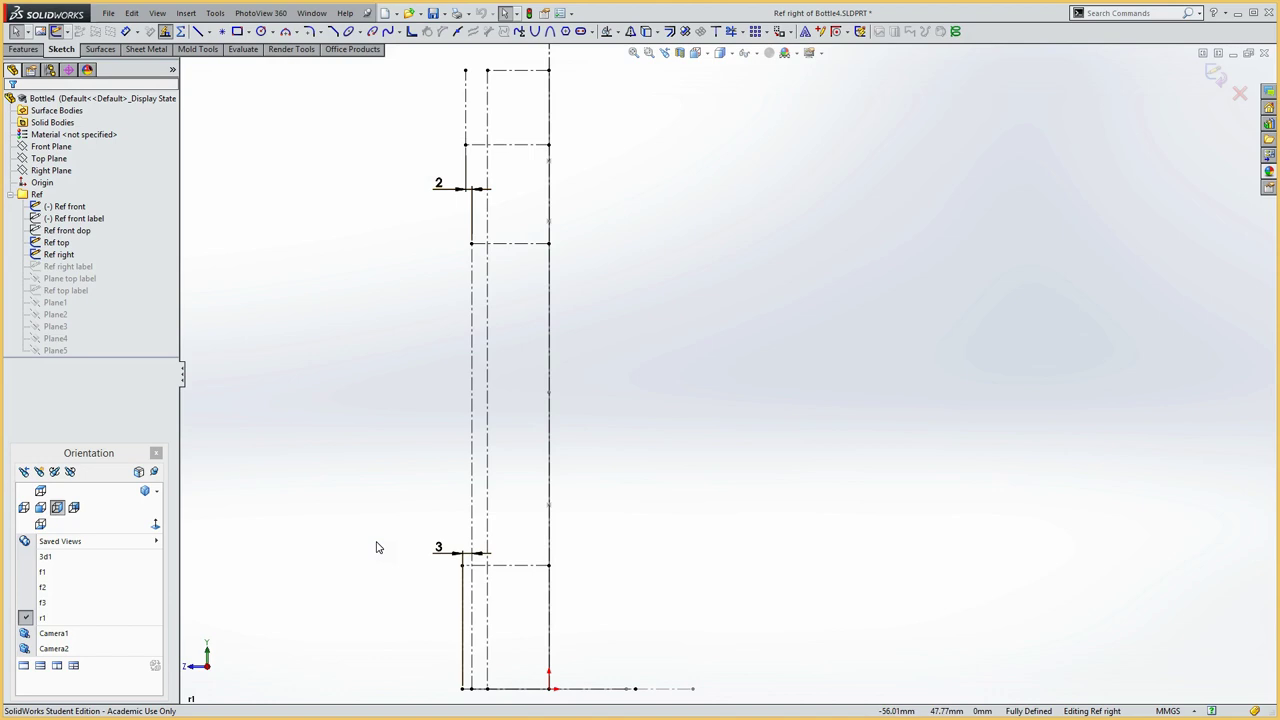
Draw a wavy spline from bottom to top endpoint past offsets 3 and 2, and open its options.
{"action": "key", "text": "s"}
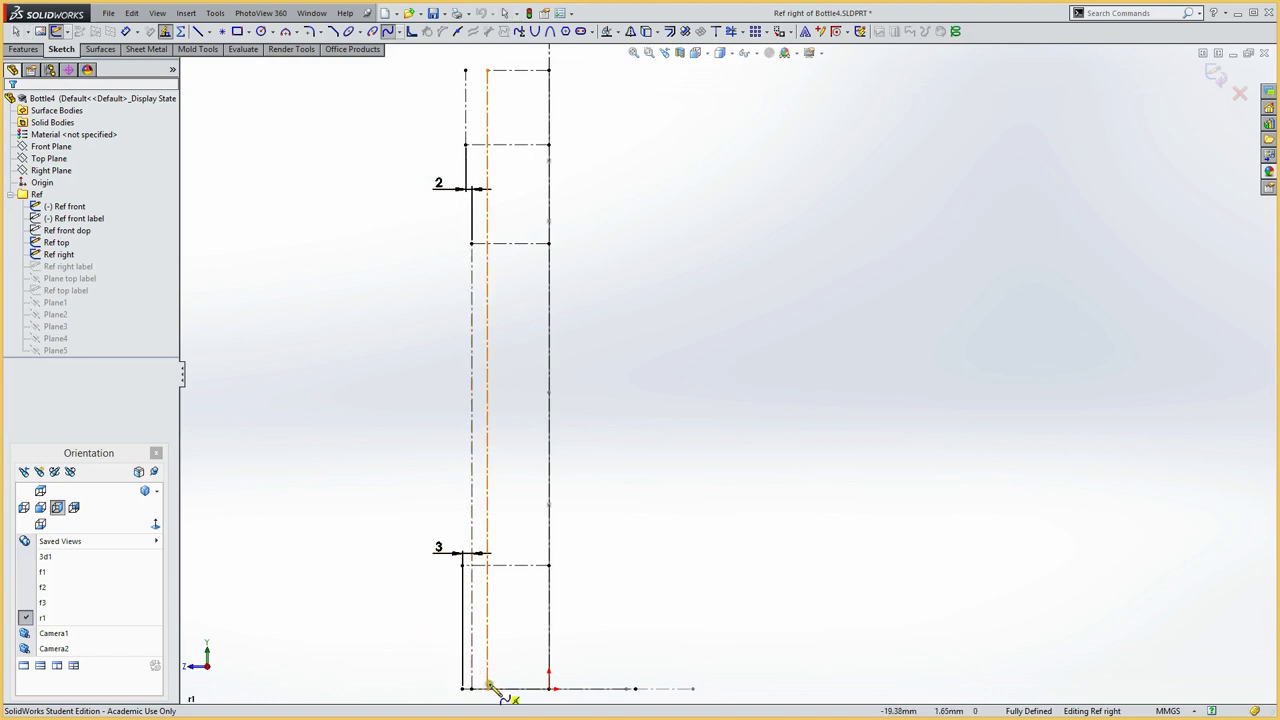
{"action": "left_click", "coordinate": [488, 689]}
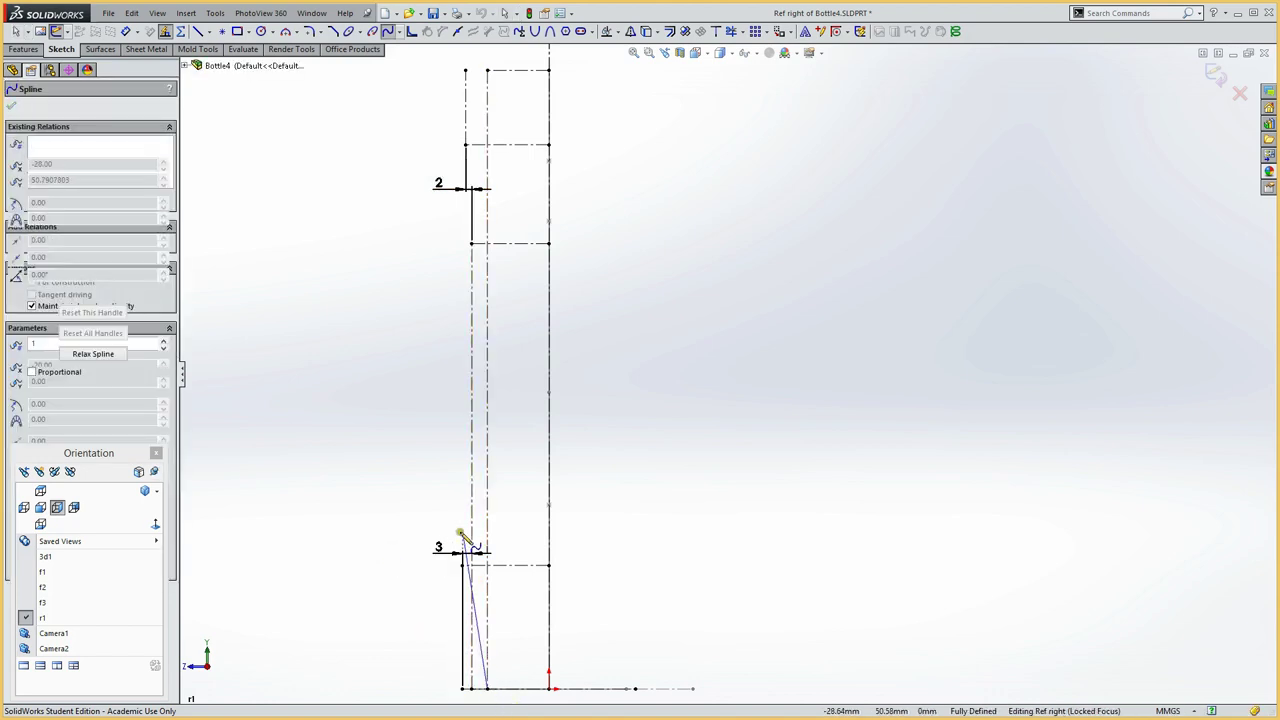
{"action": "left_click", "coordinate": [462, 533]}
{"action": "left_click", "coordinate": [498, 260]}
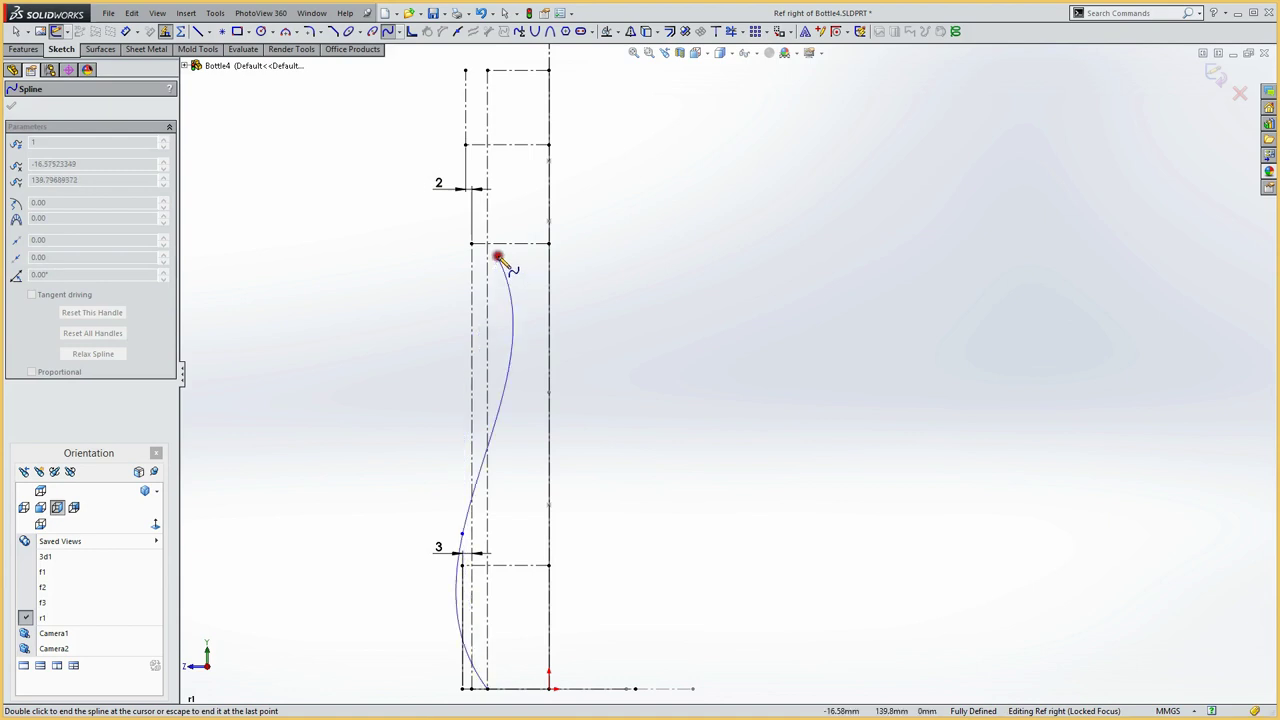
{"action": "left_click", "coordinate": [459, 161]}
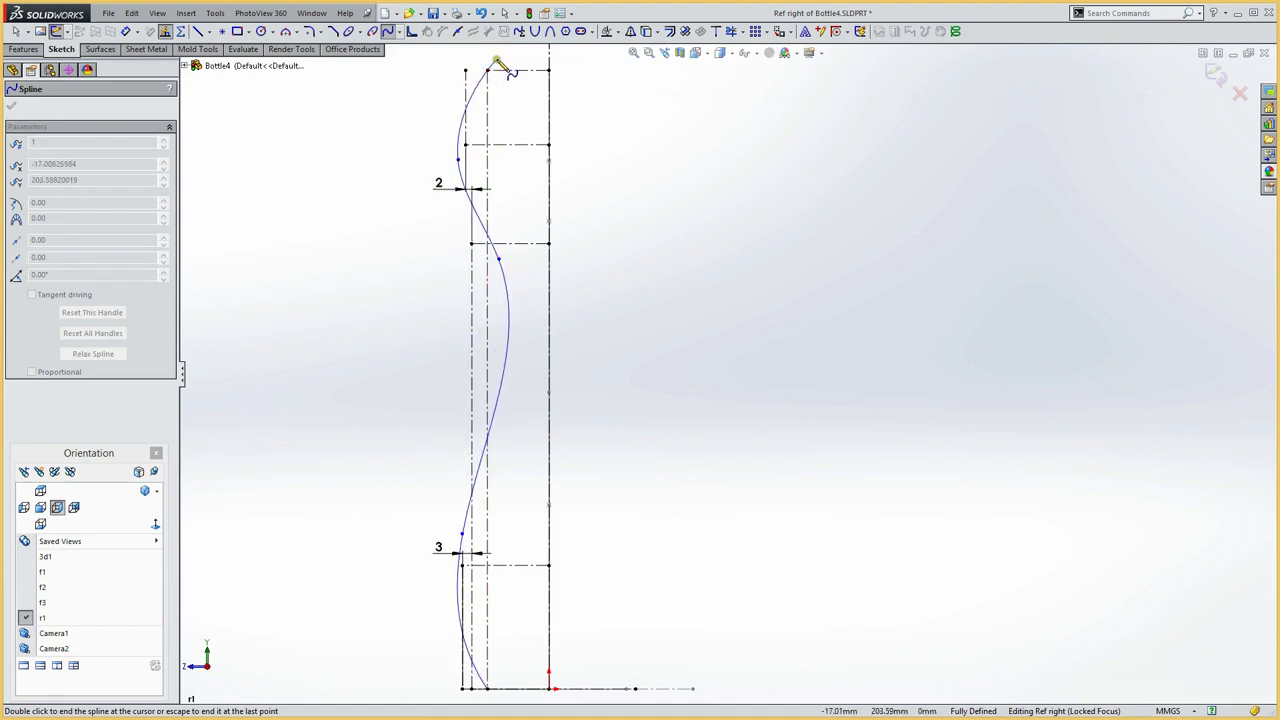
{"action": "double_click", "coordinate": [488, 71]}
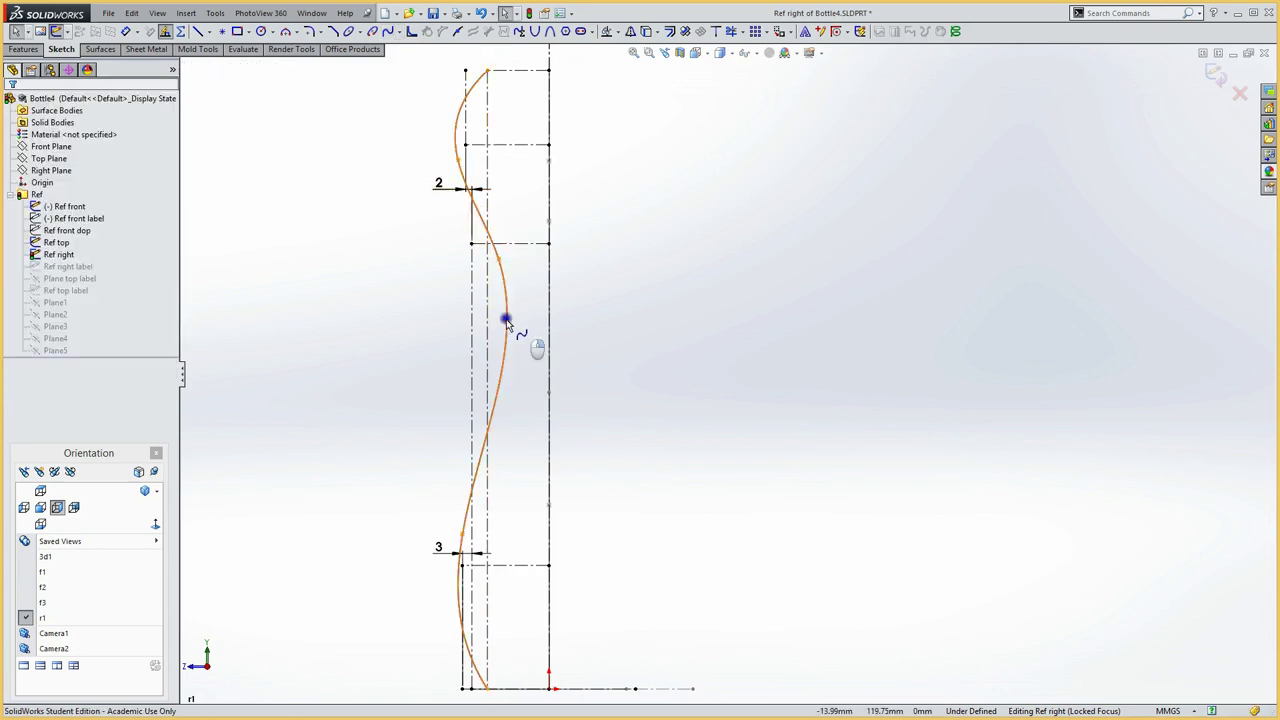
{"action": "right_click", "coordinate": [507, 323]}
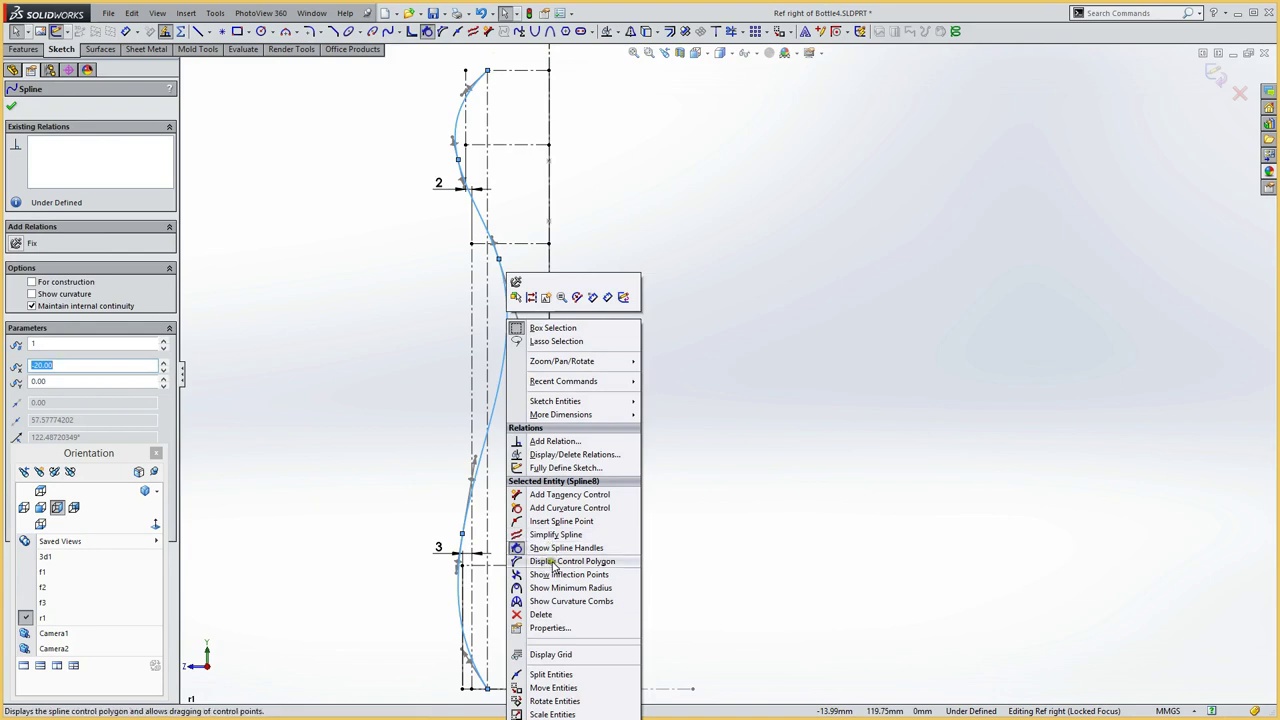
Drag the Ref right spline's control-polygon vertices to smooth it into a nearly straight curve between dimensions 2 and 3.
{"action": "left_click", "coordinate": [555, 561]}
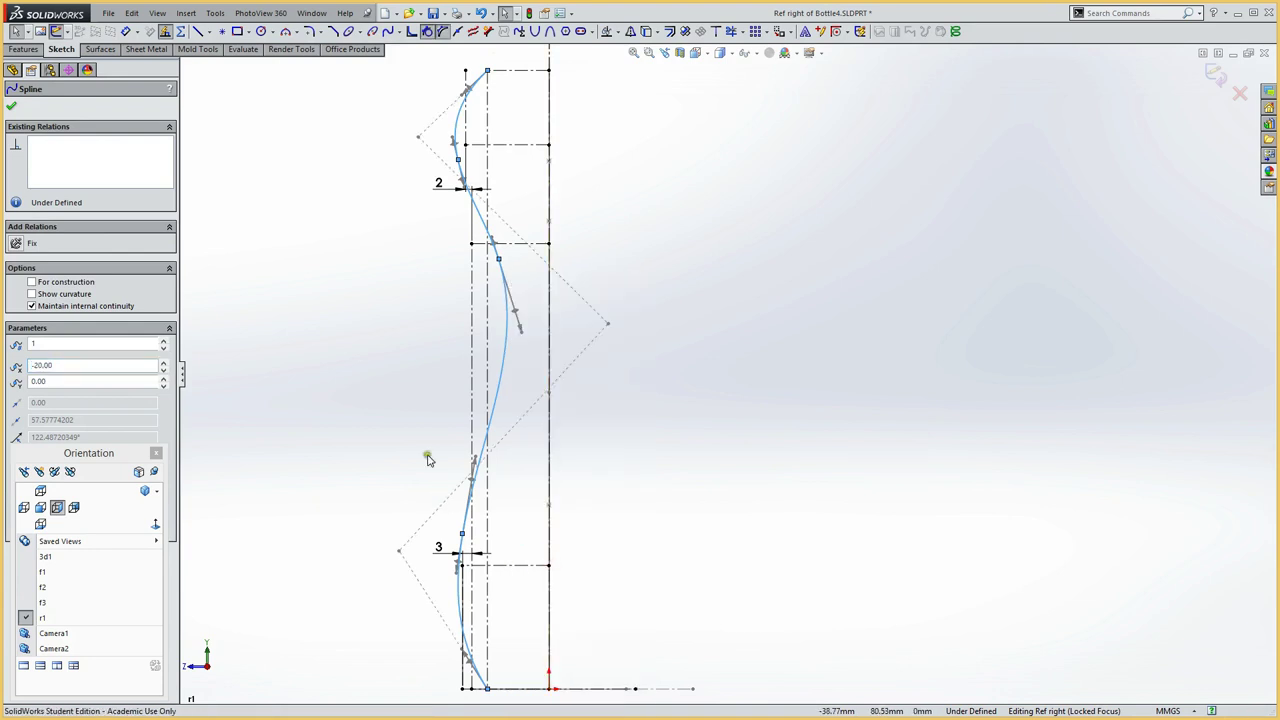
{"action": "left_click_drag", "start_coordinate": [418, 137], "coordinate": [436, 156]}
{"action": "mouse_move", "coordinate": [607, 324]}
{"action": "left_mouse_down"}
{"action": "mouse_move", "coordinate": [503, 309]}
{"action": "mouse_move", "coordinate": [488, 288]}
{"action": "mouse_move", "coordinate": [522, 290]}
{"action": "mouse_move", "coordinate": [522, 240]}
{"action": "left_mouse_up"}
{"action": "left_click_drag", "start_coordinate": [436, 158], "coordinate": [450, 146]}
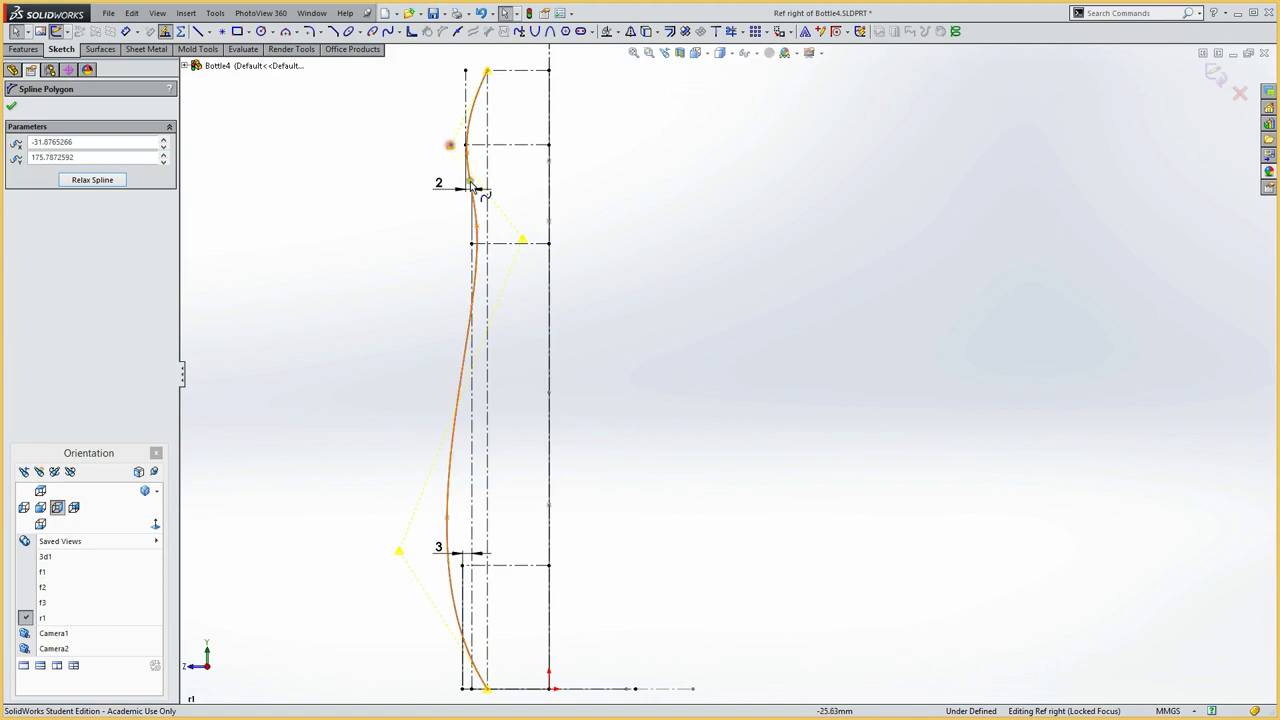
{"action": "left_click_drag", "start_coordinate": [522, 240], "coordinate": [509, 247]}
{"action": "left_click_drag", "start_coordinate": [450, 146], "coordinate": [452, 141]}
{"action": "mouse_move", "coordinate": [400, 552]}
{"action": "left_mouse_down"}
{"action": "mouse_move", "coordinate": [437, 593]}
{"action": "mouse_move", "coordinate": [433, 612]}
{"action": "left_mouse_up"}
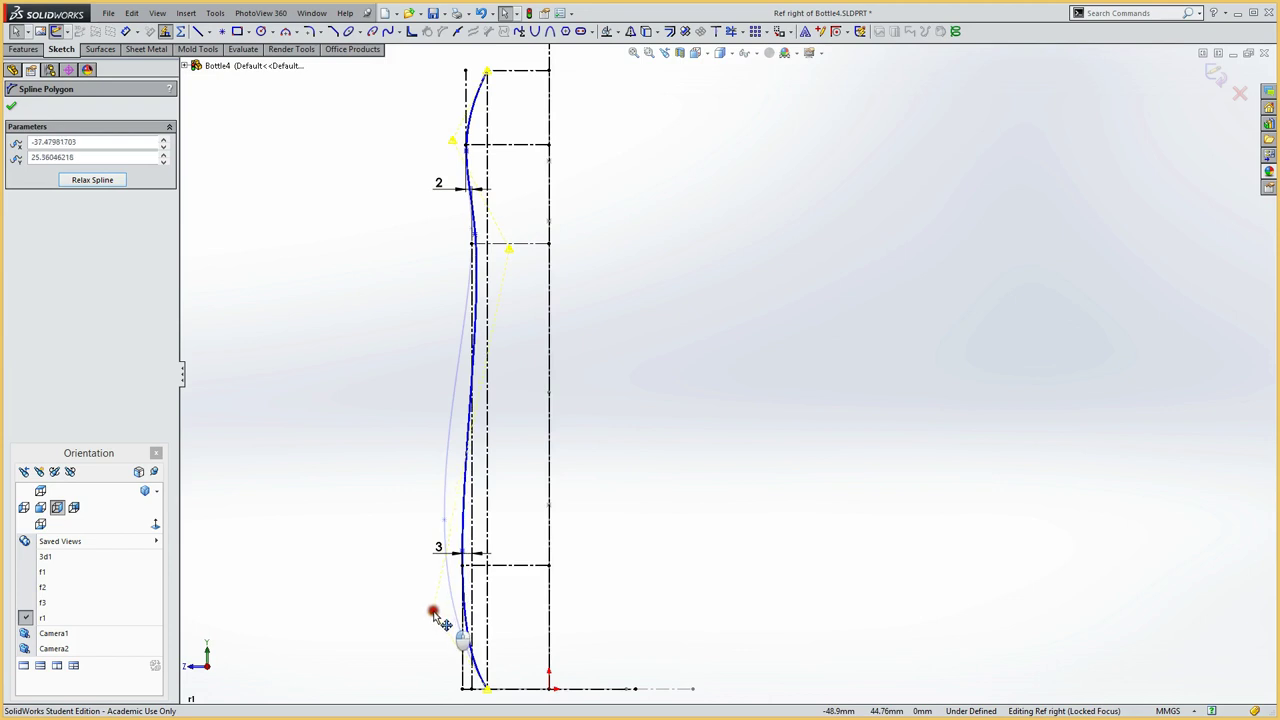
{"action": "left_click_drag", "start_coordinate": [434, 612], "coordinate": [433, 611]}
{"action": "left_click_drag", "start_coordinate": [511, 252], "coordinate": [501, 256]}
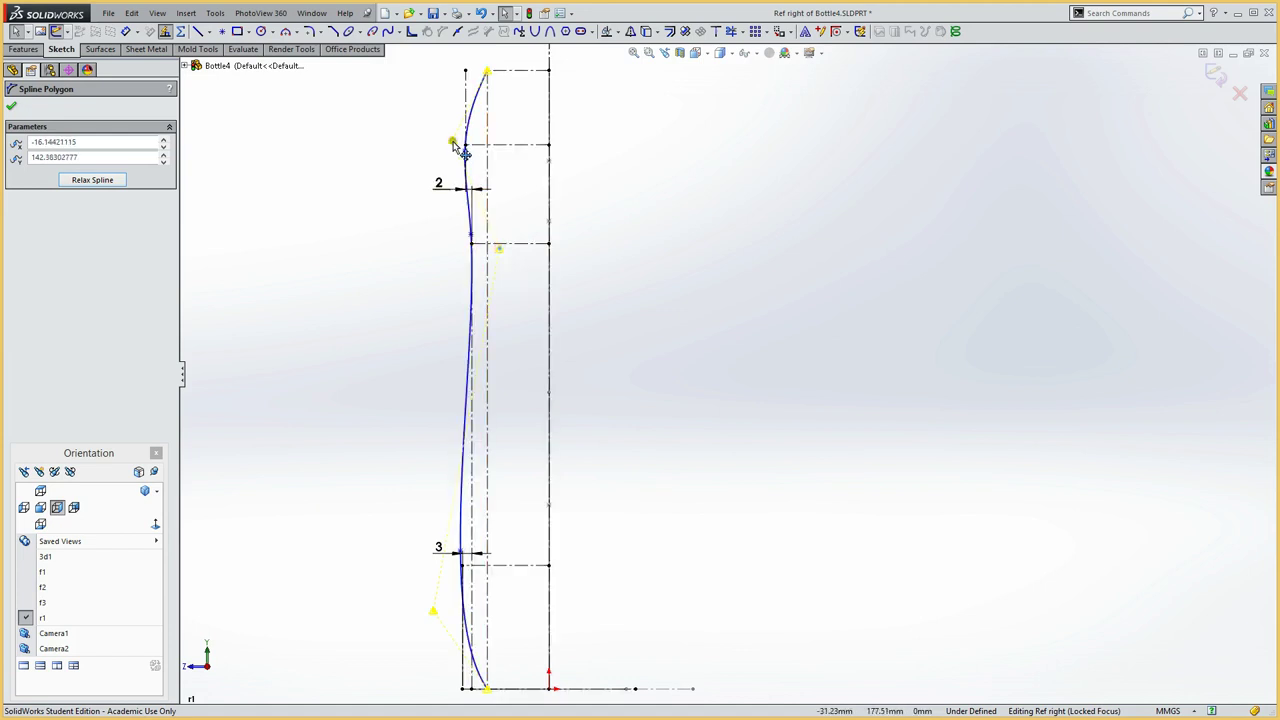
{"action": "left_click_drag", "start_coordinate": [453, 142], "coordinate": [455, 142]}
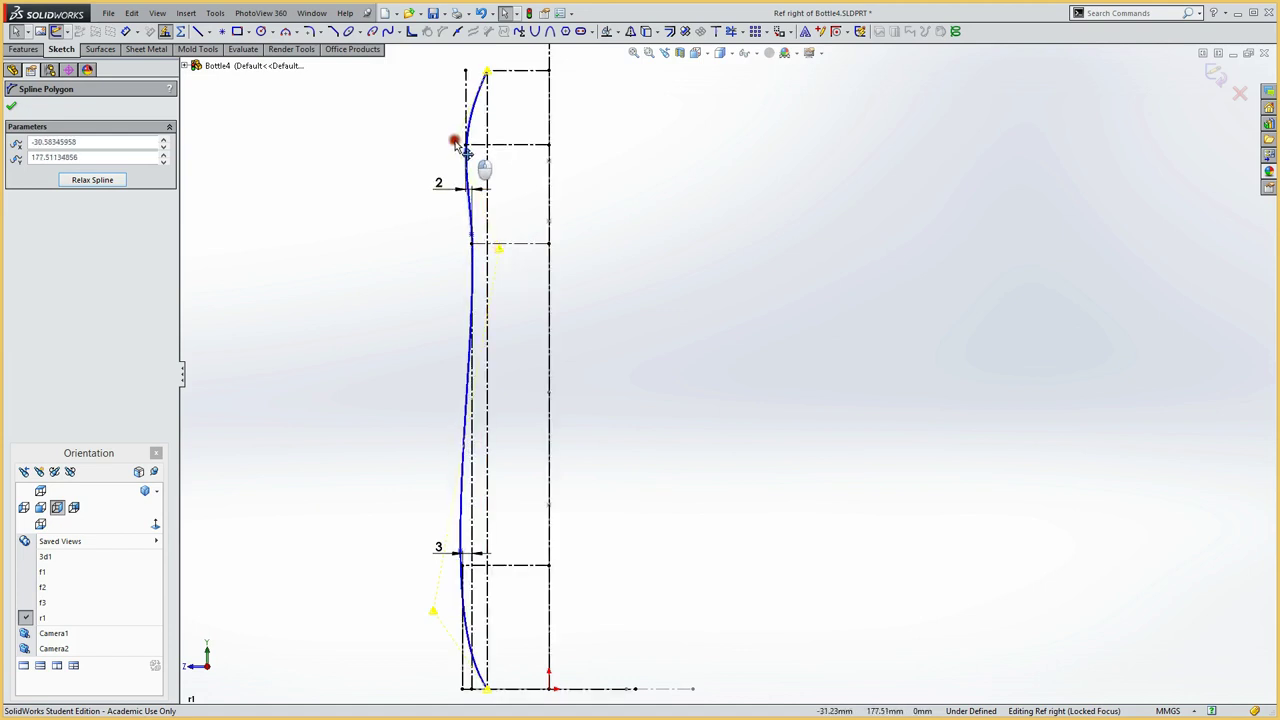
{"action": "left_click_drag", "start_coordinate": [457, 143], "coordinate": [453, 140]}
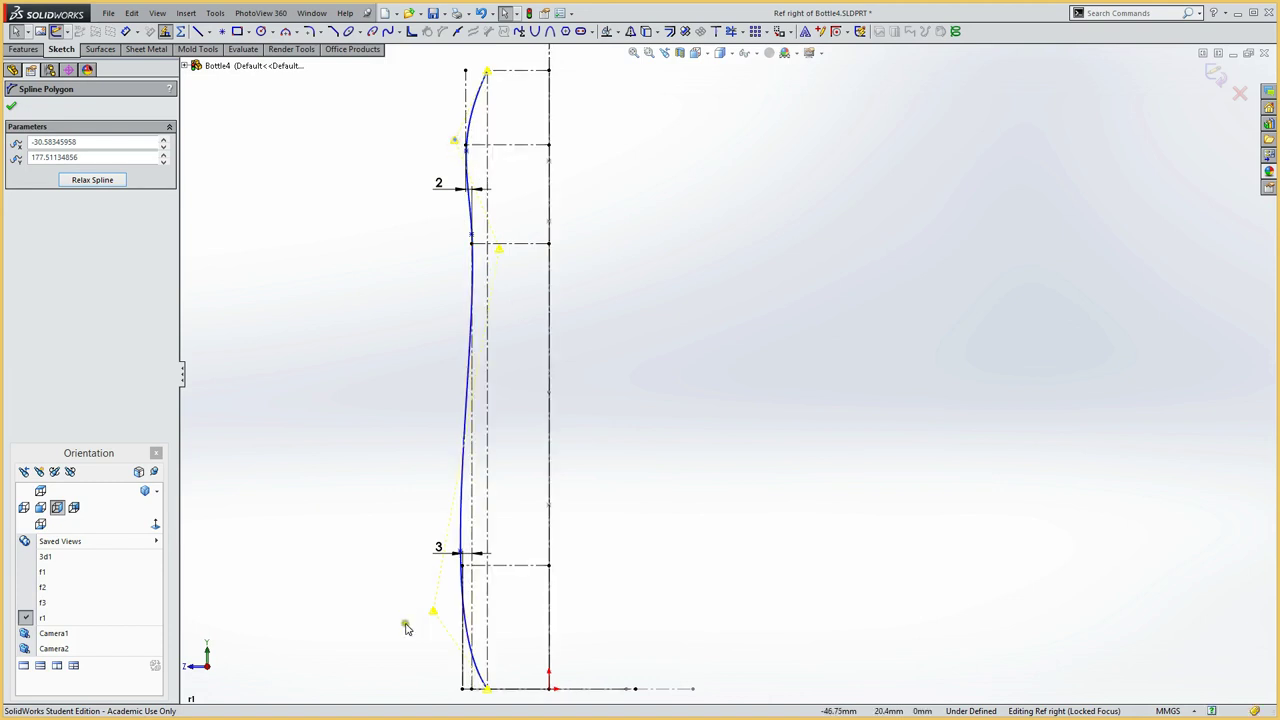
{"action": "left_click_drag", "start_coordinate": [432, 611], "coordinate": [436, 613]}
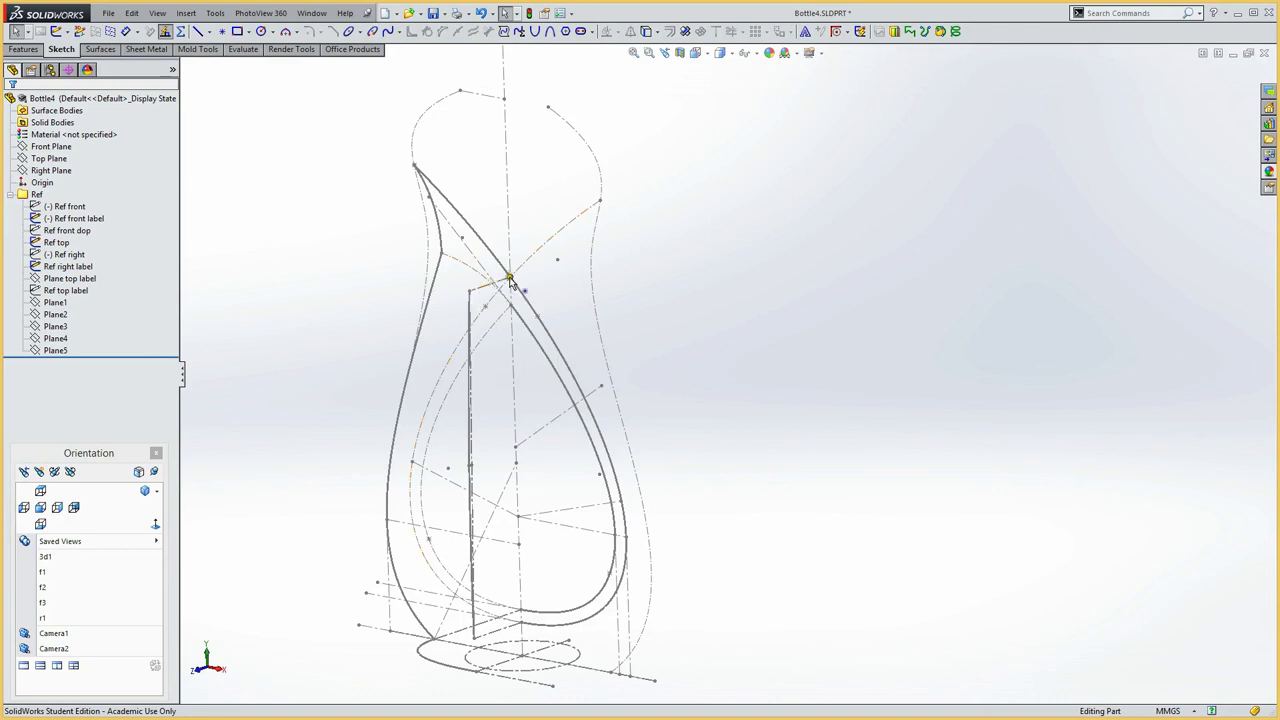
Pick a point on the Ref front label sketch, then select the Plane top label plane.
{"action": "left_click", "coordinate": [510, 278]}
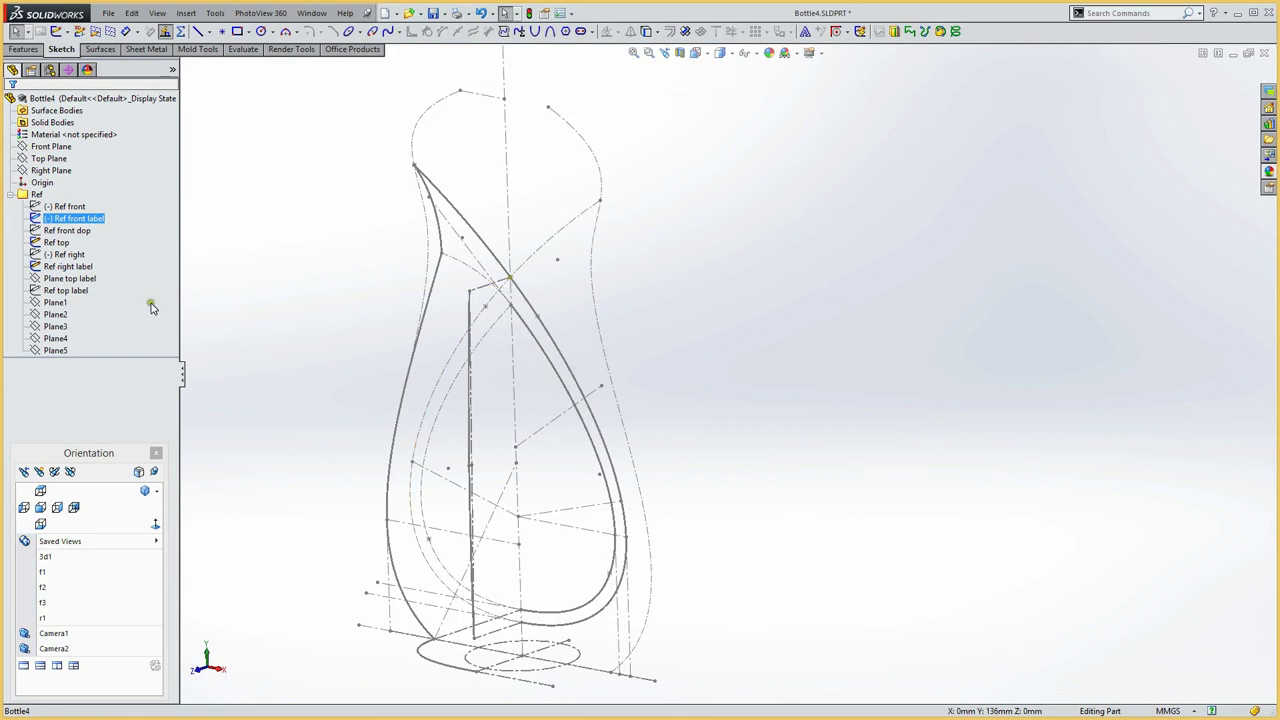
{"action": "left_click", "coordinate": [79, 280]}
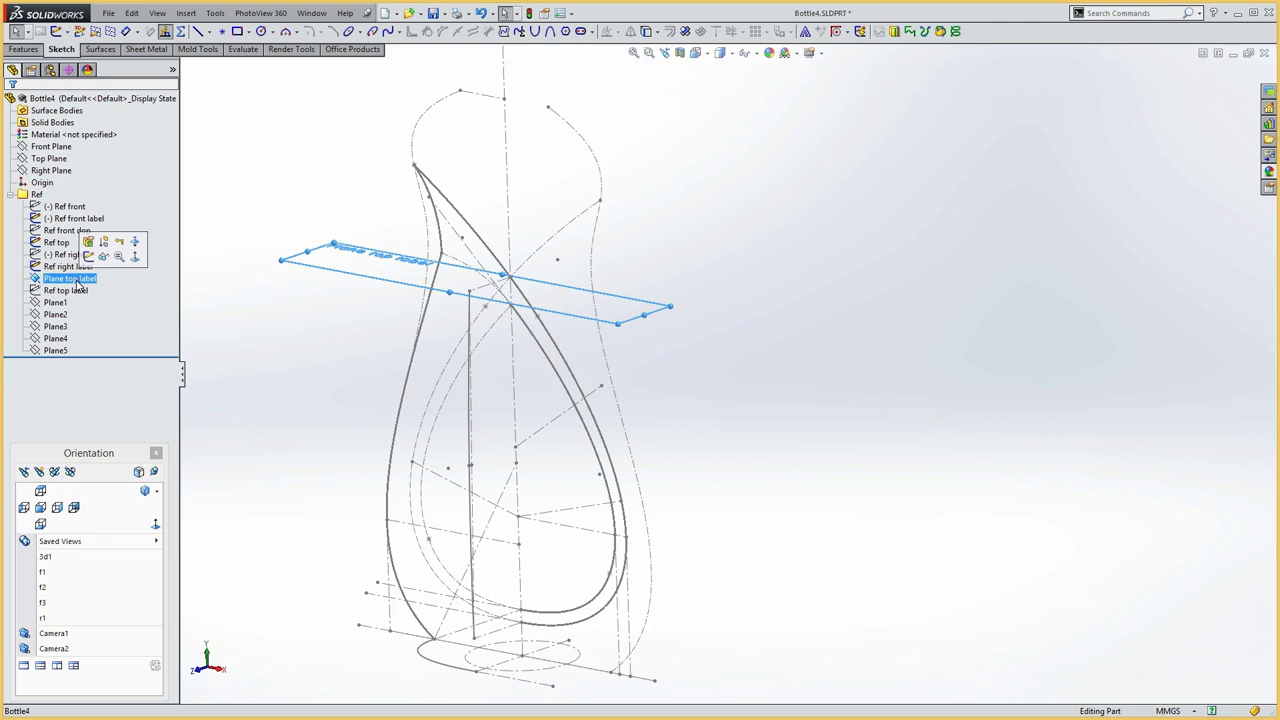
Edit the Ref top label sketch, which lies on Plane top label.
{"action": "left_click", "coordinate": [72, 290], "text": "ctrl"}
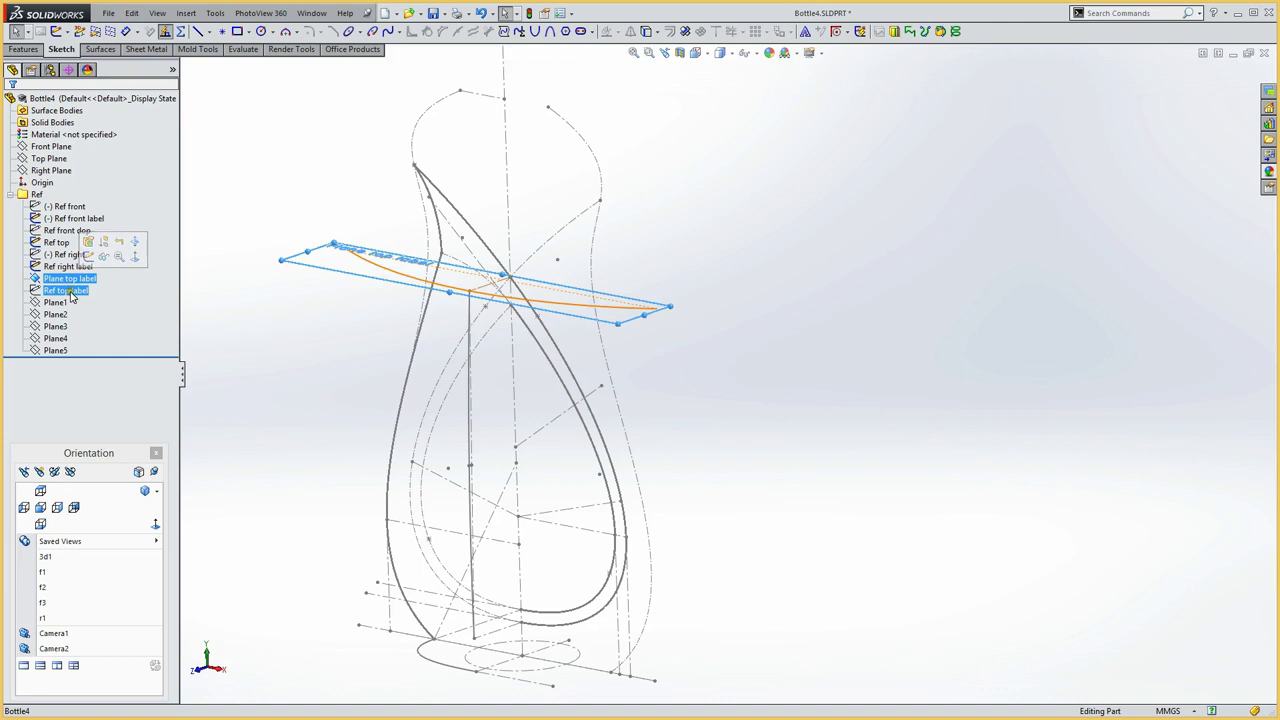
{"action": "left_click", "coordinate": [92, 256]}
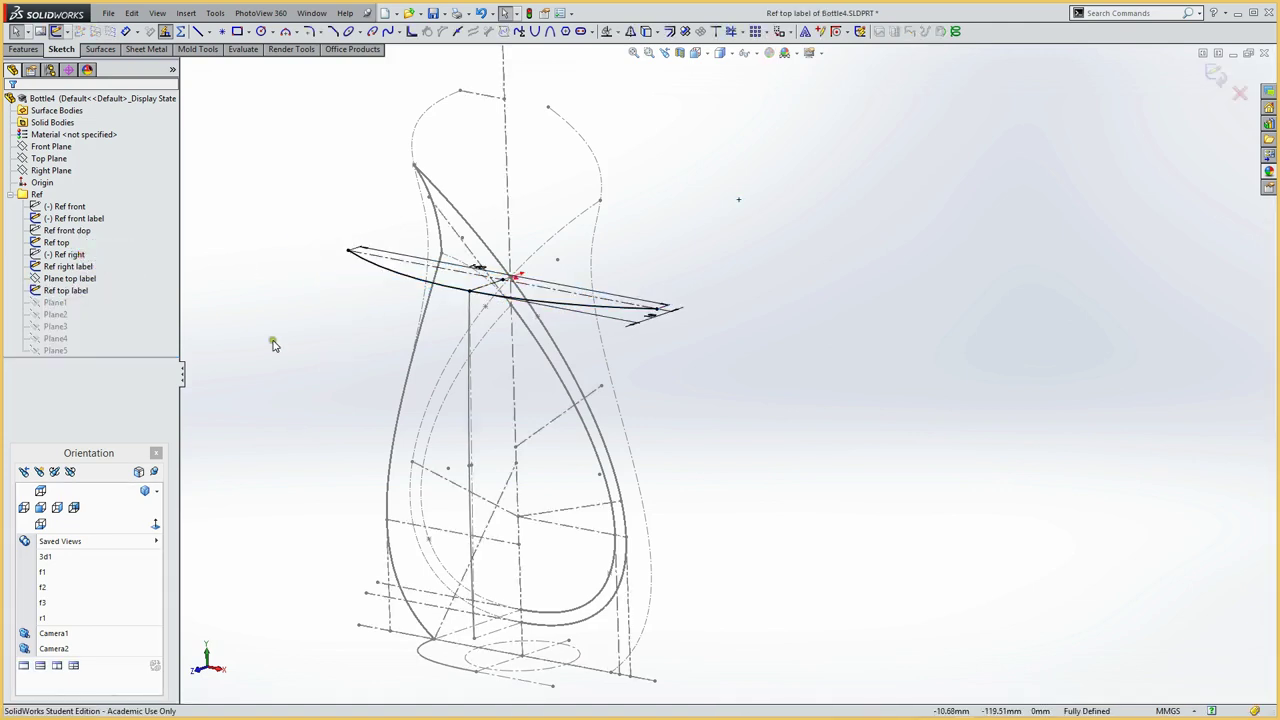
{"action": "left_click", "coordinate": [40, 490]}
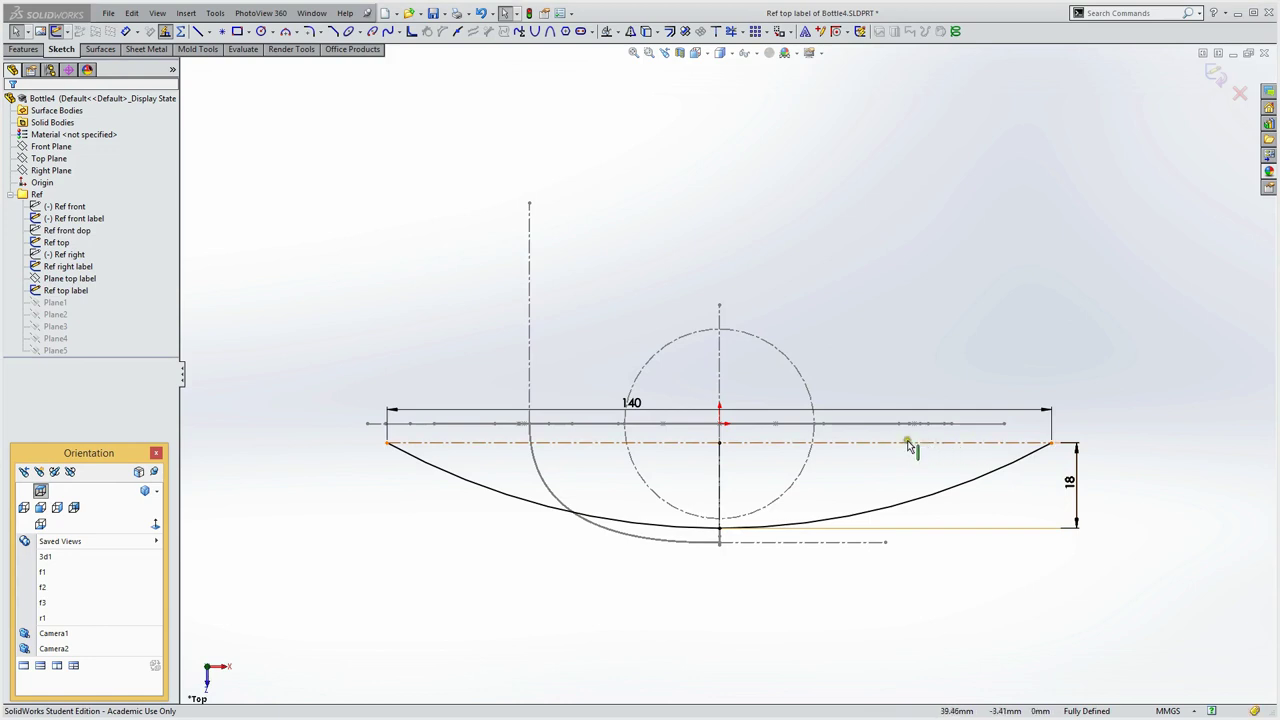
{"action": "left_click", "coordinate": [720, 530]}
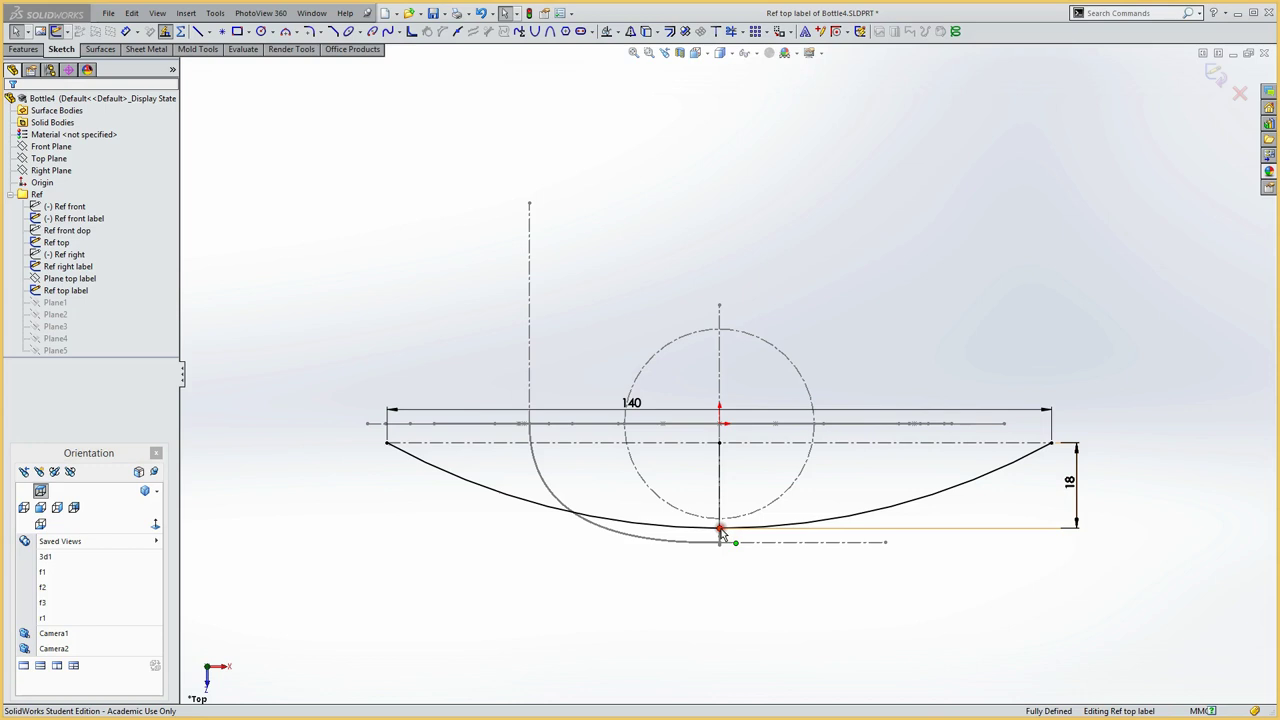
{"action": "middle_click_drag", "start_coordinate": [577, 611], "coordinate": [455, 375]}
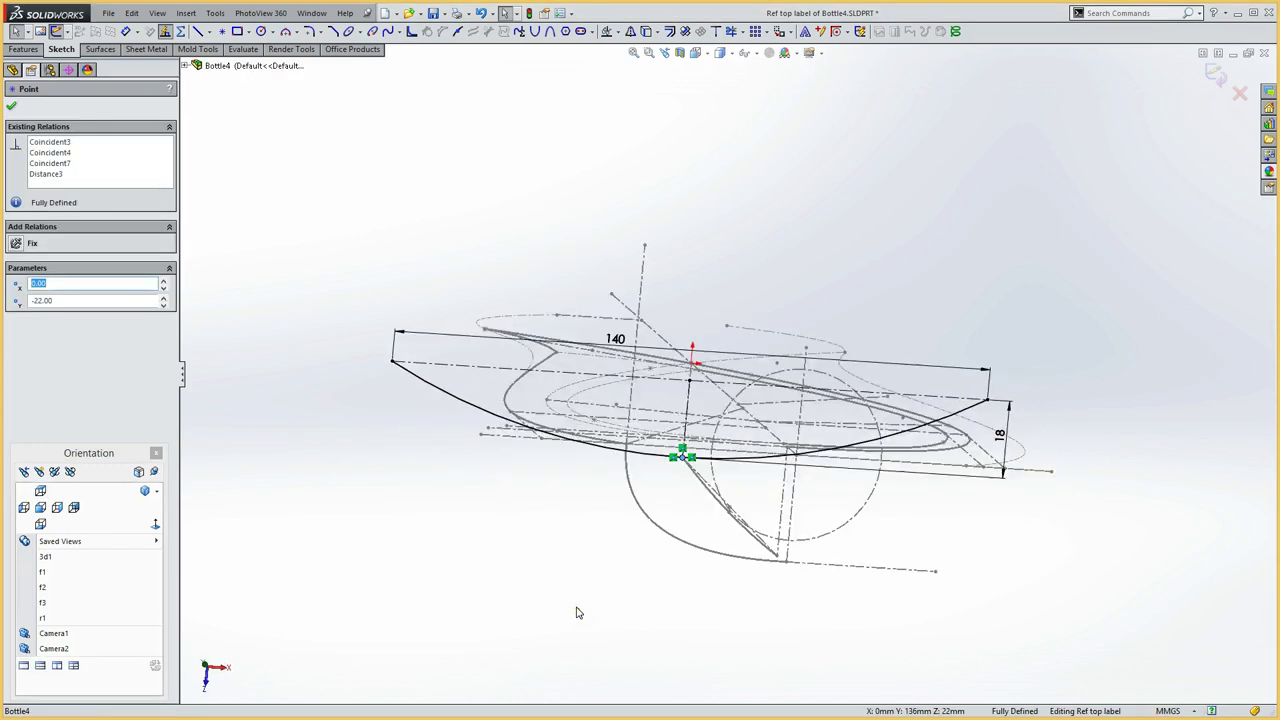
{"action": "left_click", "coordinate": [455, 375]}
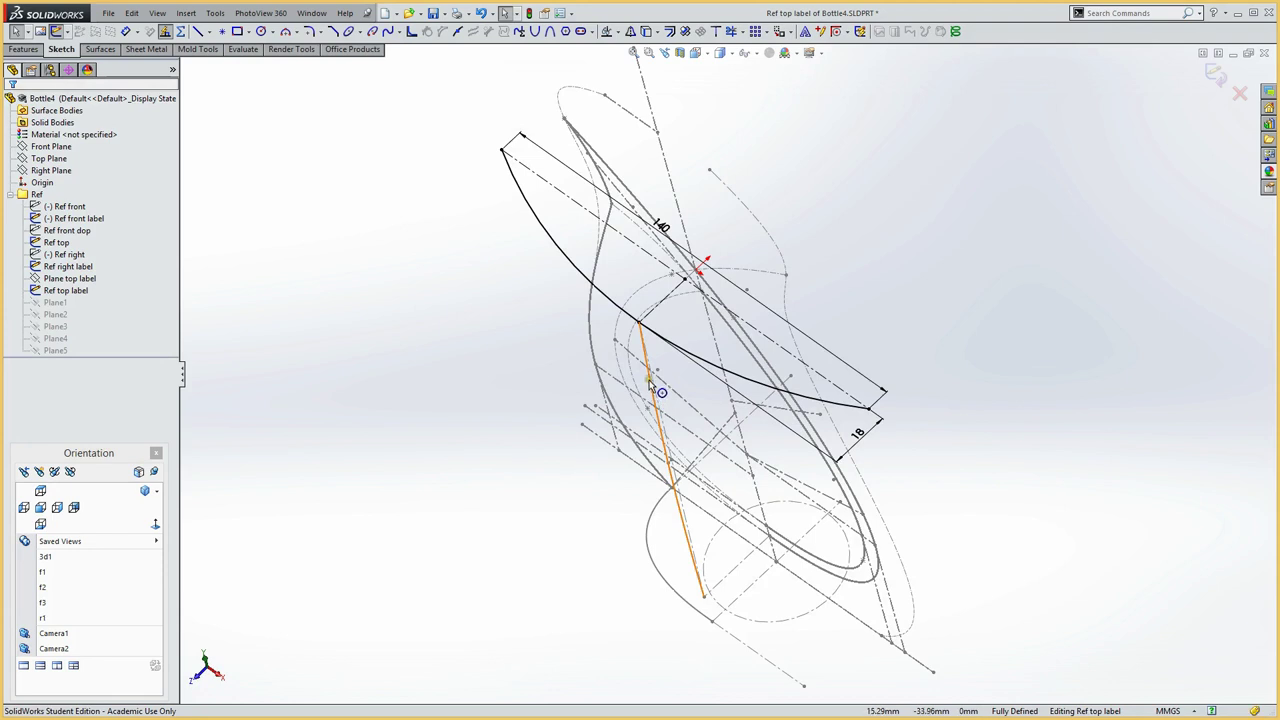
{"action": "left_click", "coordinate": [650, 384]}
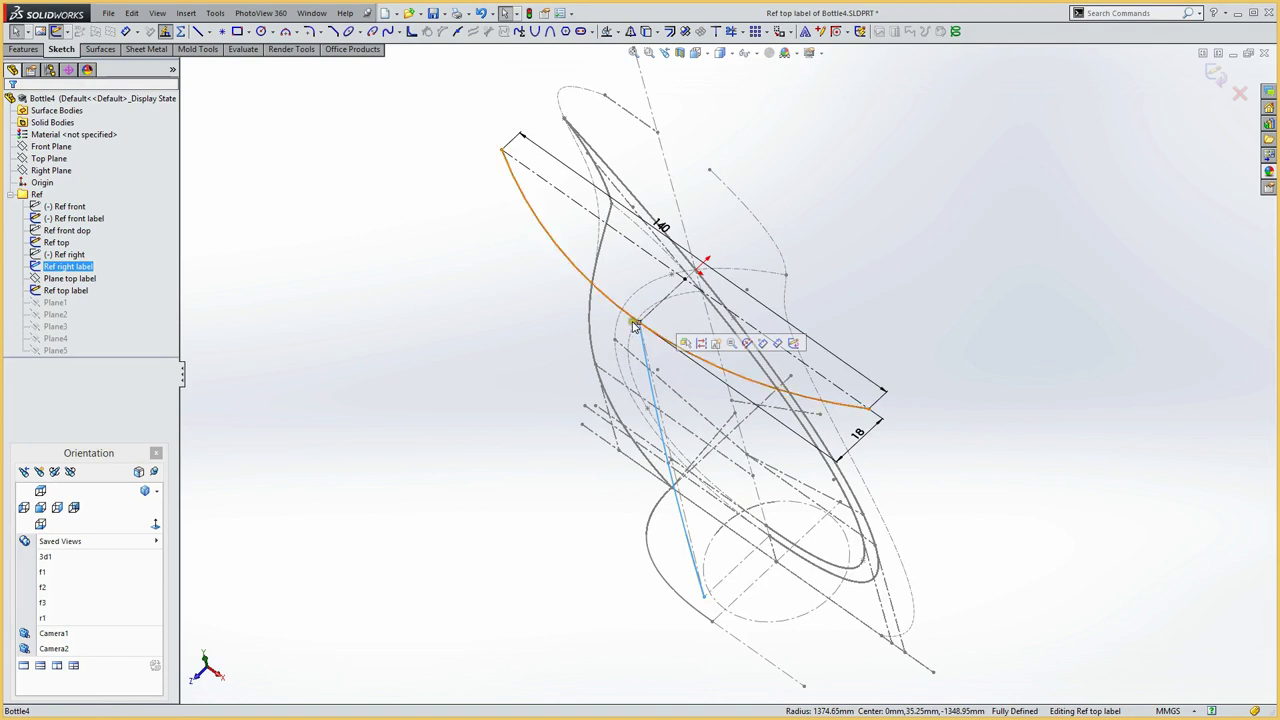
{"action": "middle_click_drag", "start_coordinate": [675, 335], "coordinate": [718, 362]}
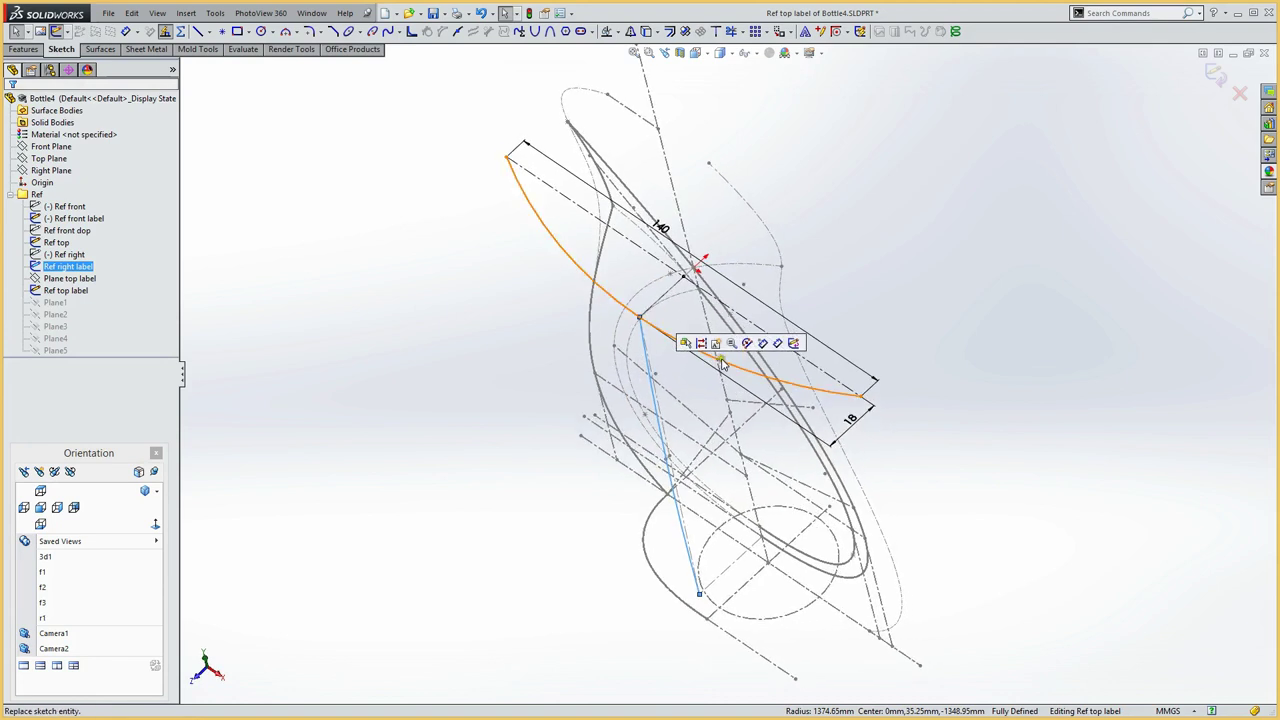
{"action": "left_click", "coordinate": [718, 362]}
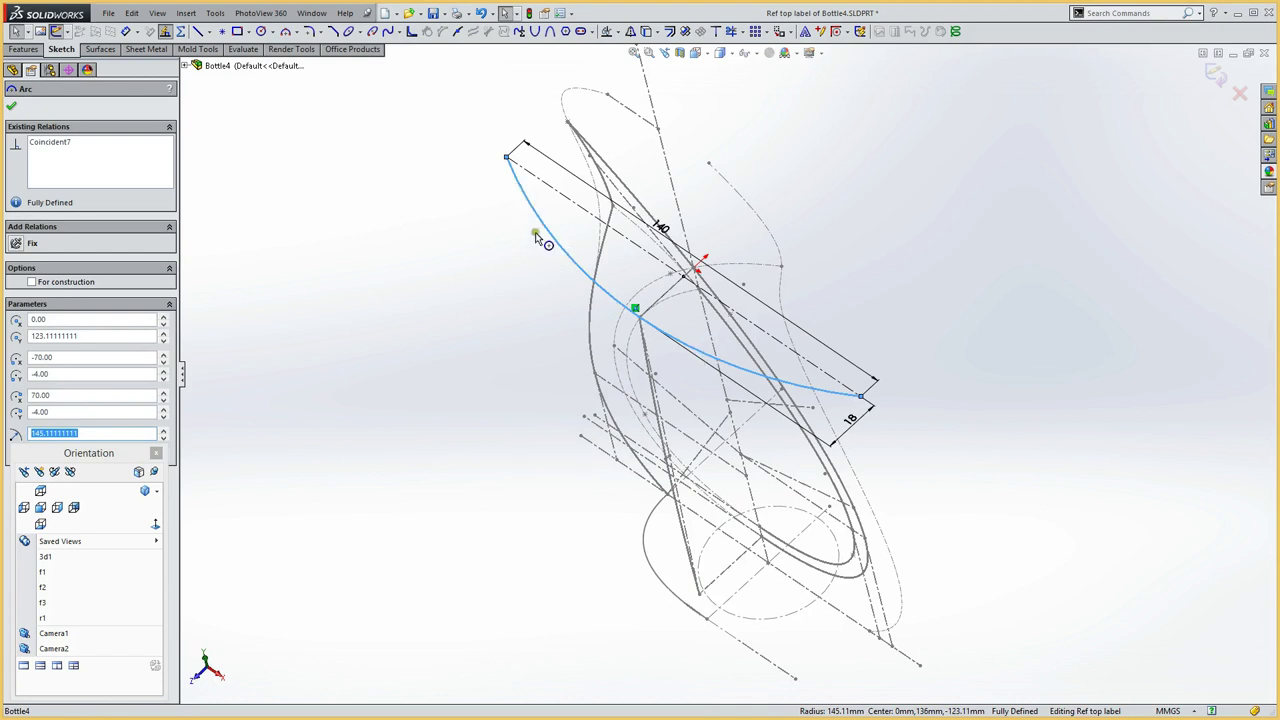
{"action": "left_click", "coordinate": [660, 421]}
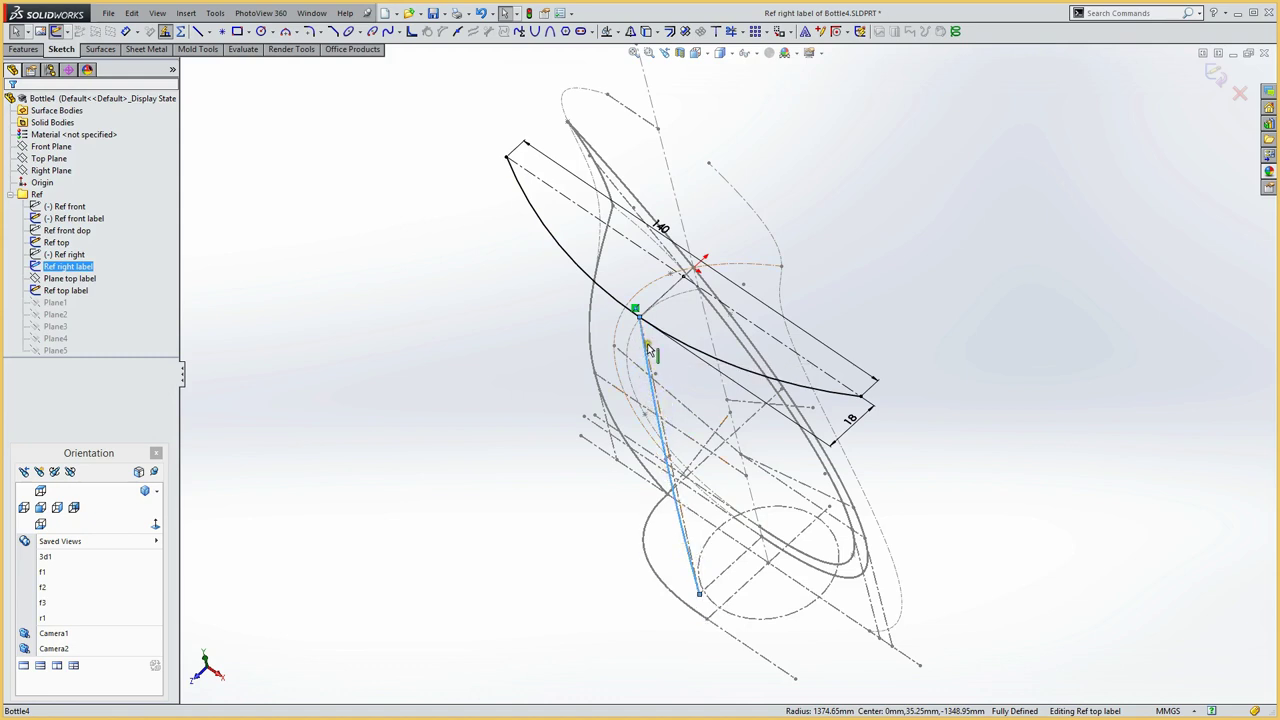
Clear the current selection in the graphics area.
{"action": "left_click", "coordinate": [333, 190]}
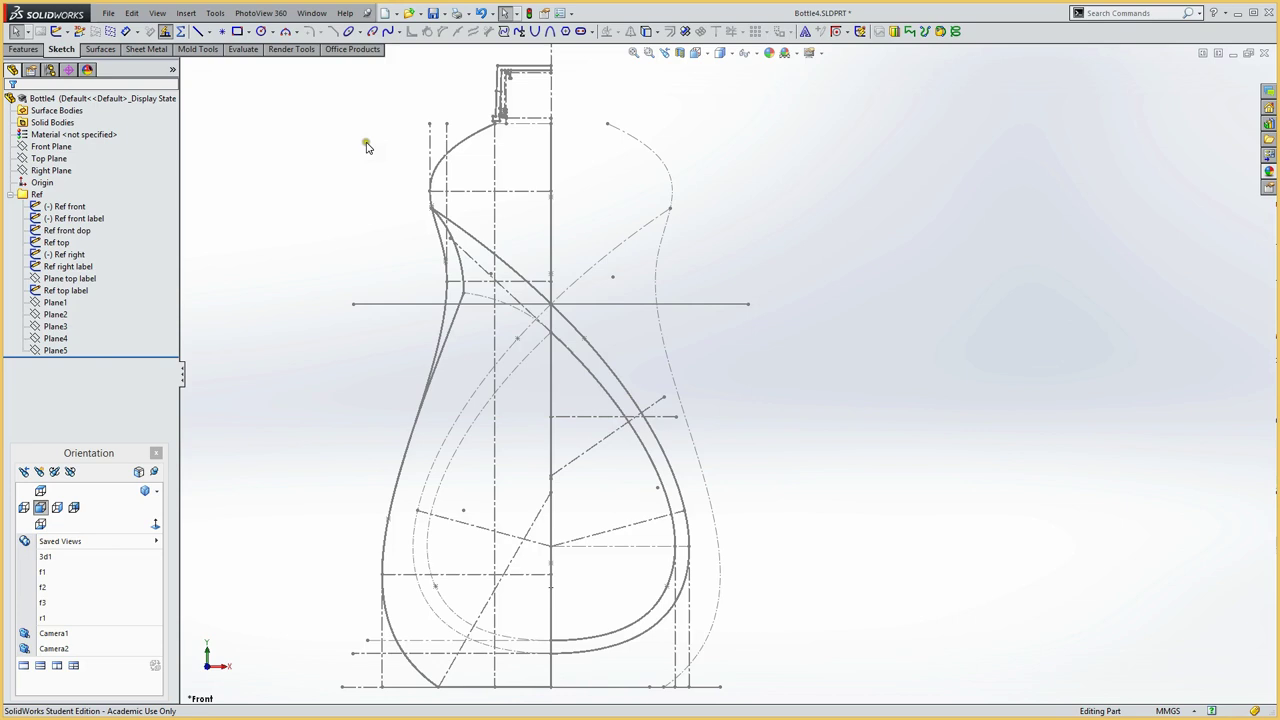
Rotate the view with the arrow keys to inspect the bottle sketches, then restore saved view f1.
{"action": "key", "text": "Left"}
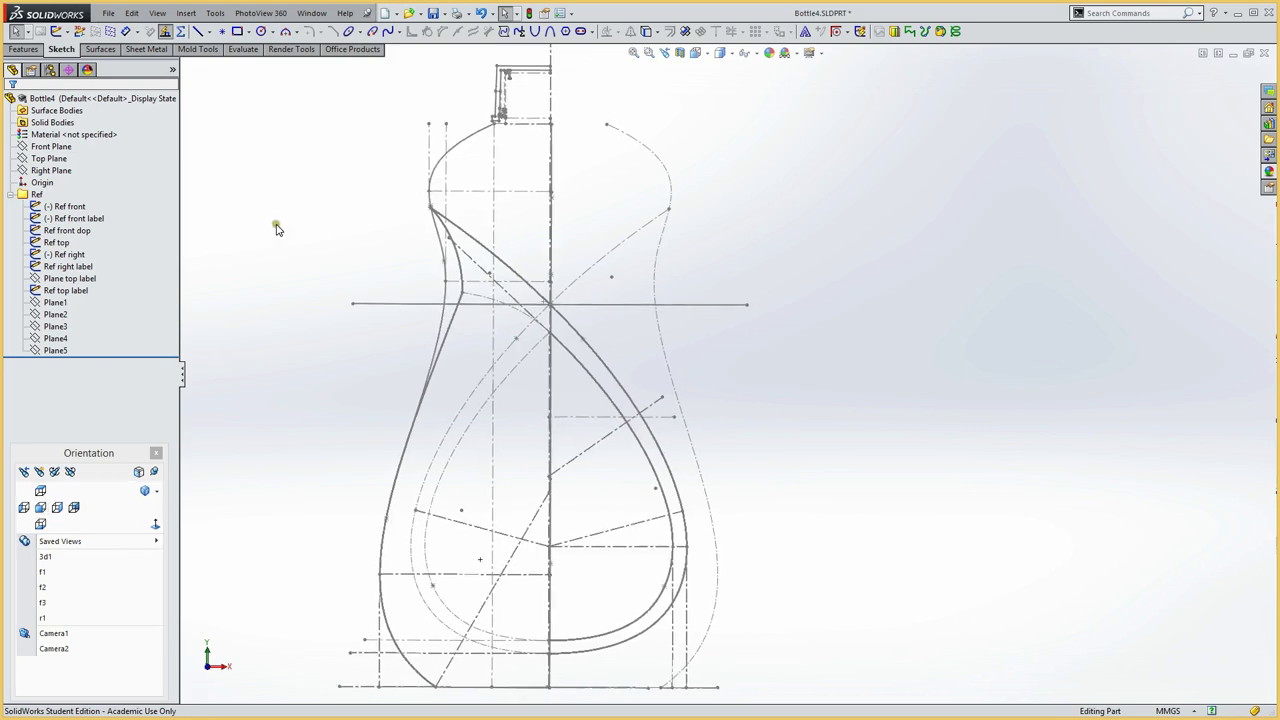
{"action": "key", "text": "Left"}
{"action": "key", "text": "Left"}
{"action": "key", "text": "Left"}
{"action": "key", "text": "Left"}
{"action": "key", "text": "Left"}
{"action": "key", "text": "Left"}
{"action": "key", "text": "Left"}
{"action": "key", "text": "Left"}
{"action": "key", "text": "Left"}
{"action": "key", "text": "Left"}
{"action": "key", "text": "Left"}
{"action": "key", "text": "Left"}
{"action": "key", "text": "Left"}
{"action": "key", "text": "Left"}
{"action": "key", "text": "Left"}
{"action": "key", "text": "Left"}
{"action": "key", "text": "Left"}
{"action": "key", "text": "Left"}
{"action": "key", "text": "Left"}
{"action": "key", "text": "Left"}
{"action": "key", "text": "Left"}
{"action": "key", "text": "Left"}
{"action": "key", "text": "Left"}
{"action": "key", "text": "Left"}
{"action": "key", "text": "Left"}
{"action": "key", "text": "Left"}
{"action": "key", "text": "Left"}
{"action": "key", "text": "Left"}
{"action": "key", "text": "Left"}
{"action": "key", "text": "Left"}
{"action": "key", "text": "Left"}
{"action": "key", "text": "Left"}
{"action": "key", "text": "Left"}
{"action": "key", "text": "Left"}
{"action": "key", "text": "Left"}
{"action": "key", "text": "Left"}
{"action": "key", "text": "Left"}
{"action": "key", "text": "Left"}
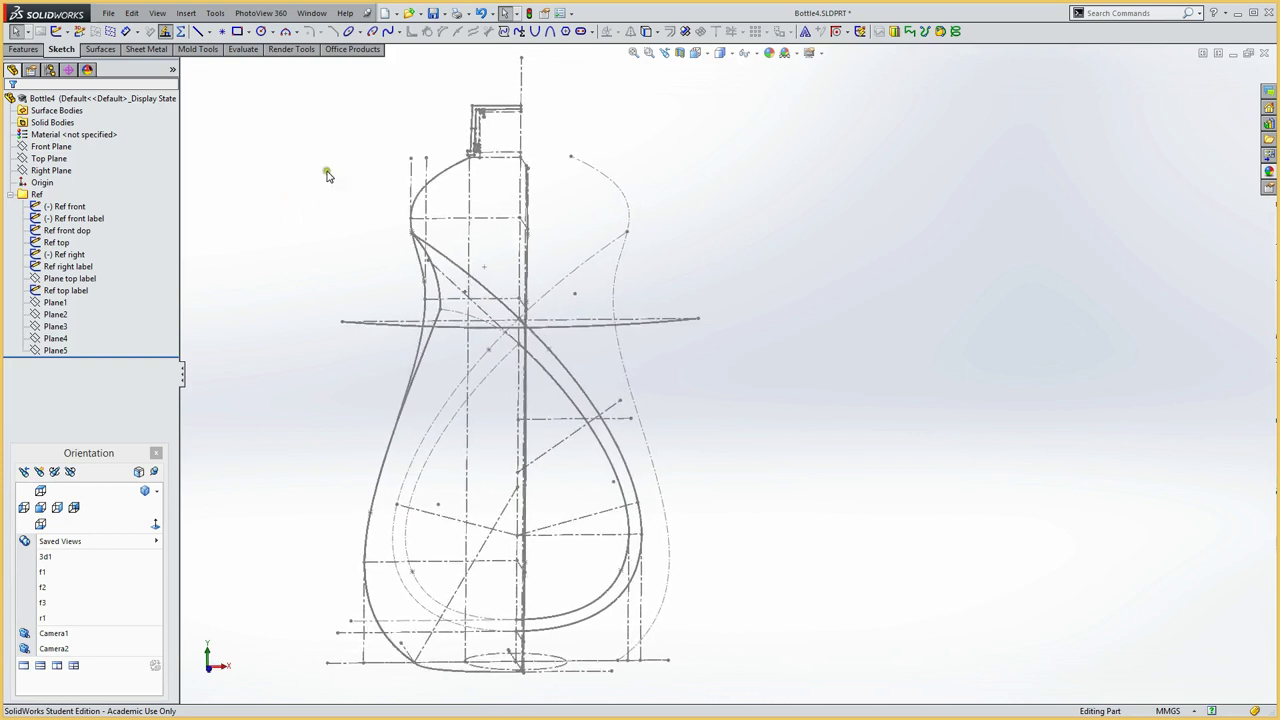
{"action": "key", "text": "Up"}
{"action": "key", "text": "Up"}
{"action": "key", "text": "Up"}
{"action": "key", "text": "Down"}
{"action": "key", "text": "Down"}
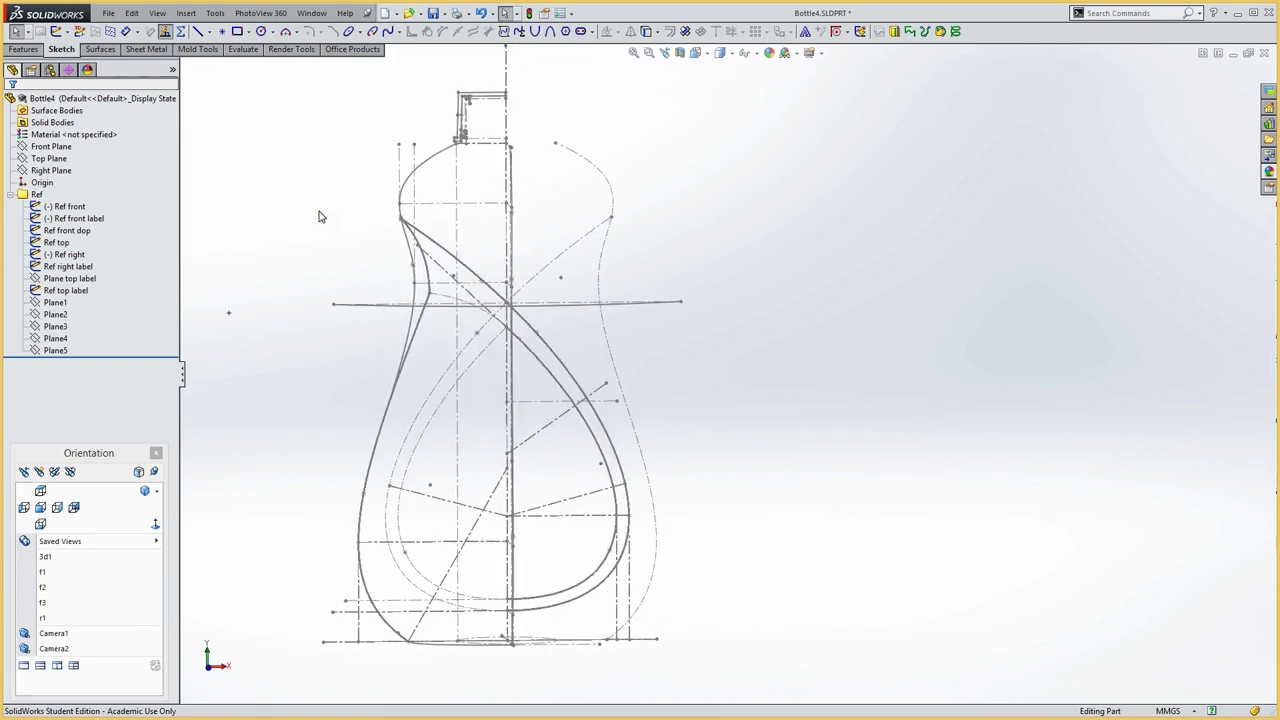
{"action": "key", "text": "Down"}
{"action": "key", "text": "Down"}
{"action": "key", "text": "Right"}
{"action": "key", "text": "Right"}
{"action": "key", "text": "Right"}
{"action": "key", "text": "Right"}
{"action": "key", "text": "Down"}
{"action": "key", "text": "Down"}
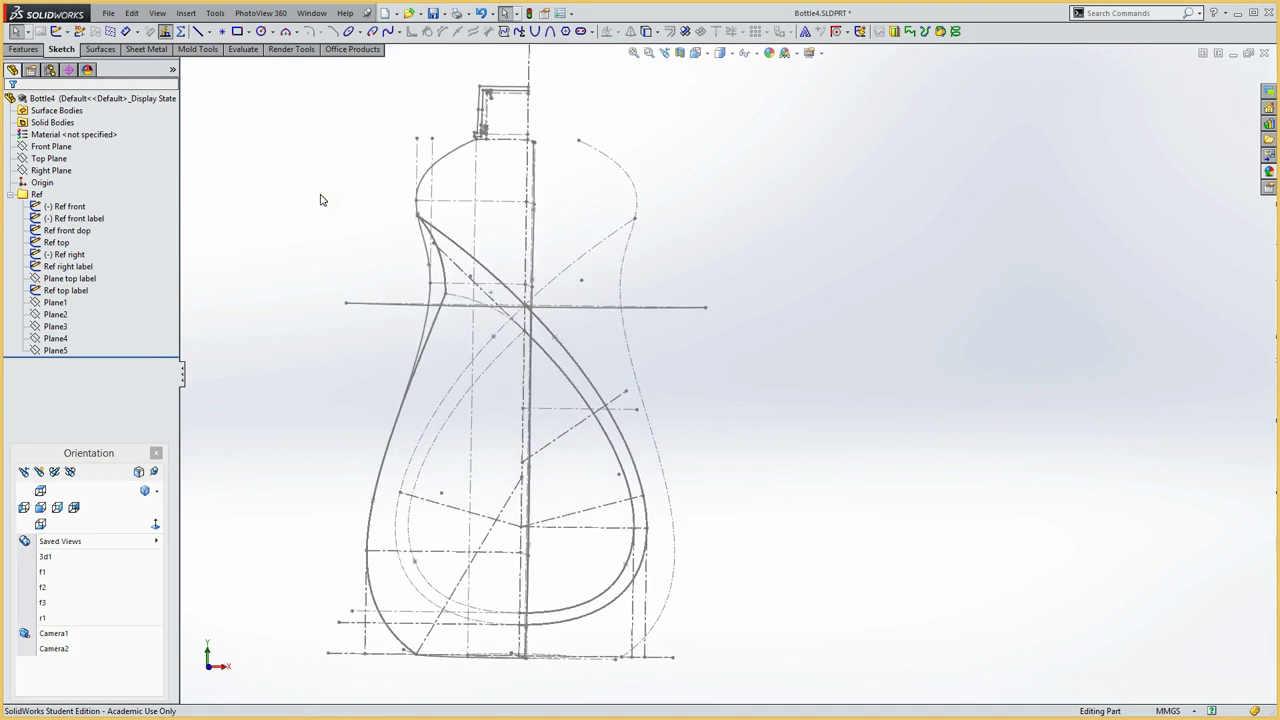
{"action": "key", "text": "Down"}
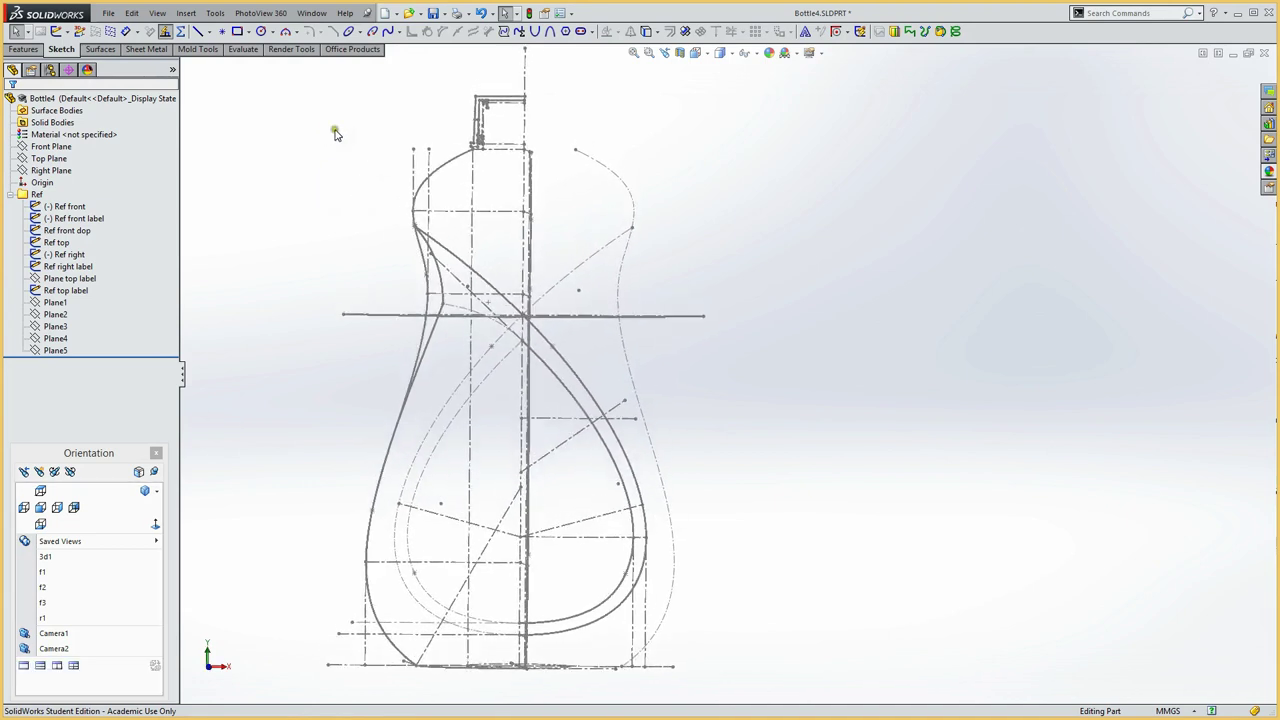
{"action": "key", "text": "Left"}
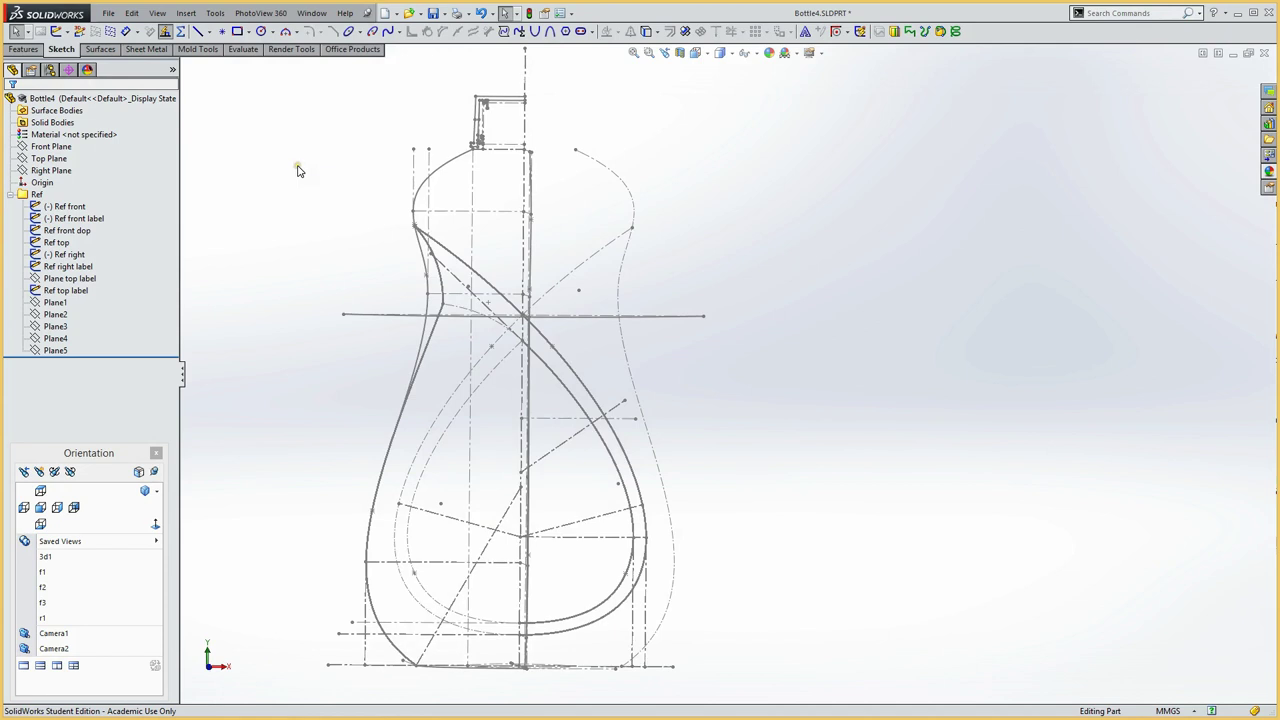
{"action": "key", "text": "Left"}
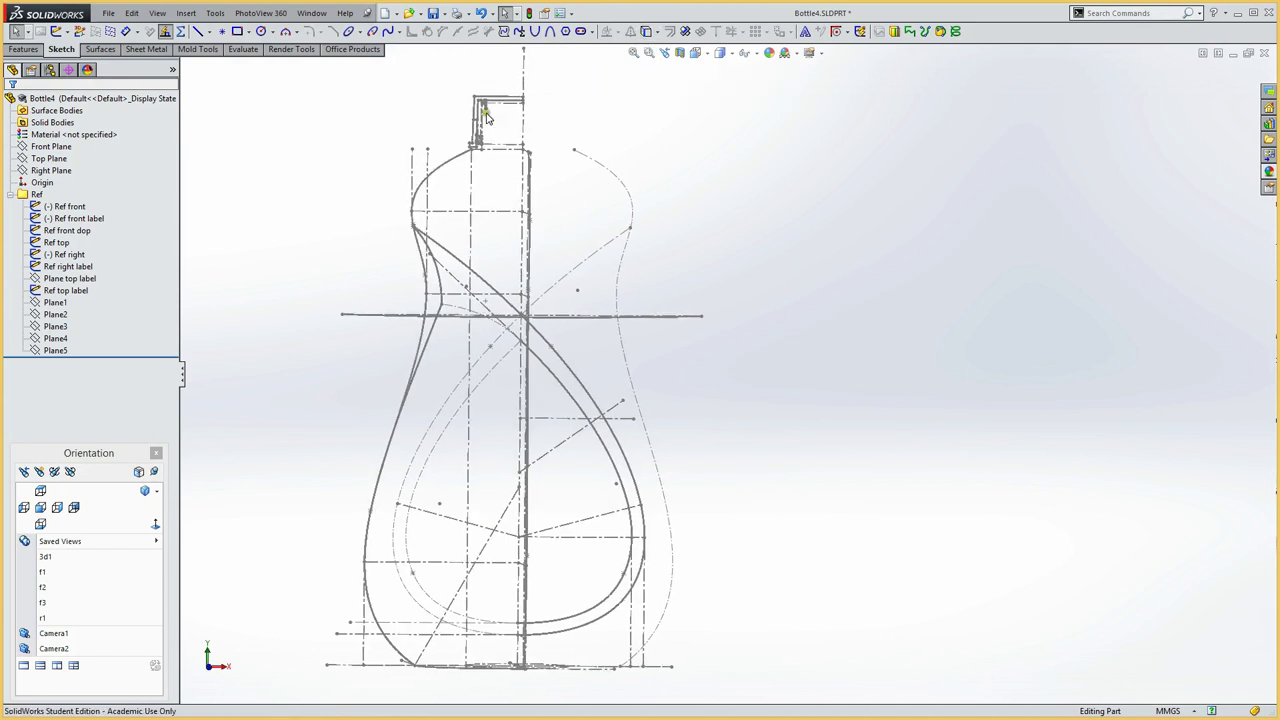
{"action": "mouse_move", "coordinate": [80, 572]}
{"action": "left_click", "coordinate": [43, 571]}
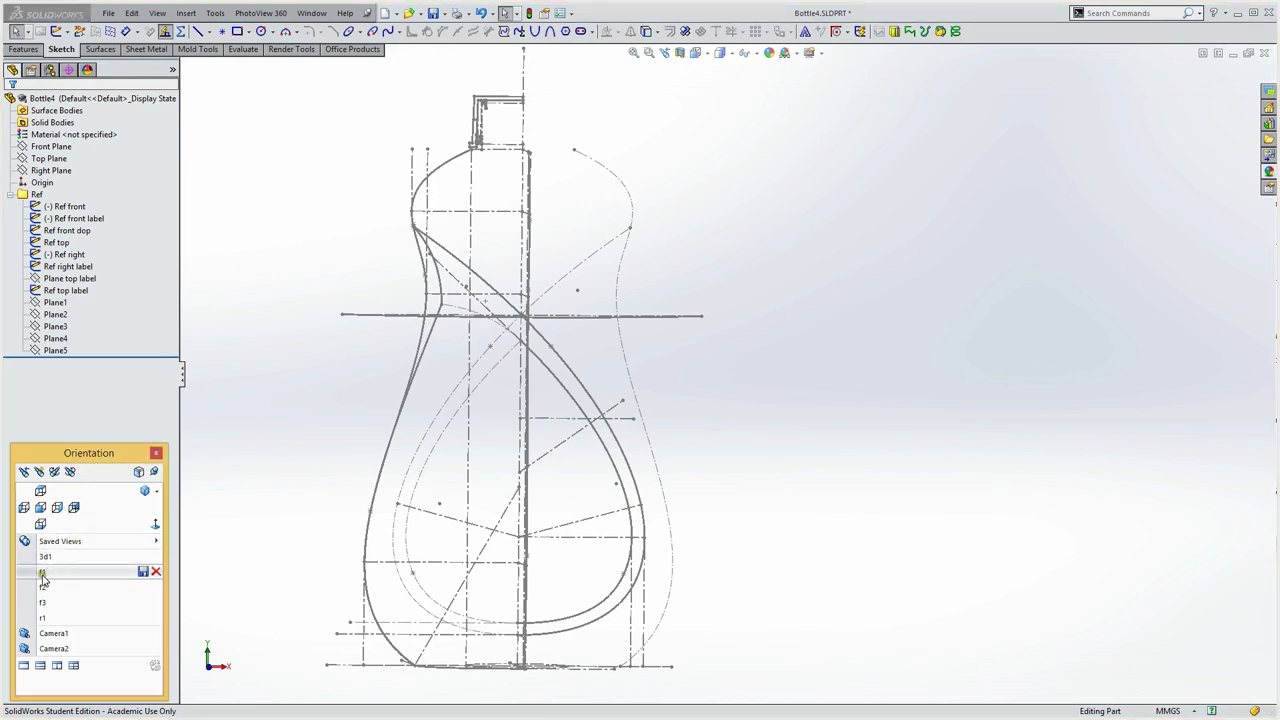